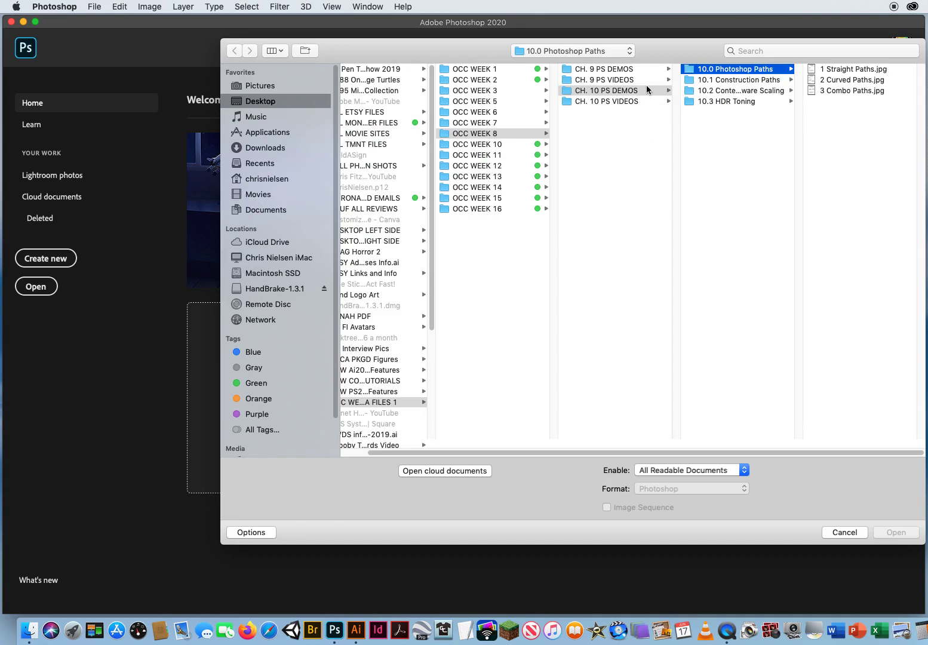
Open both 4JonahConstruction.jpg and 5 ConstructionBkgd.jpg from the 10.1 Construction Paths folder
{"action": "left_click", "coordinate": [716, 80]}
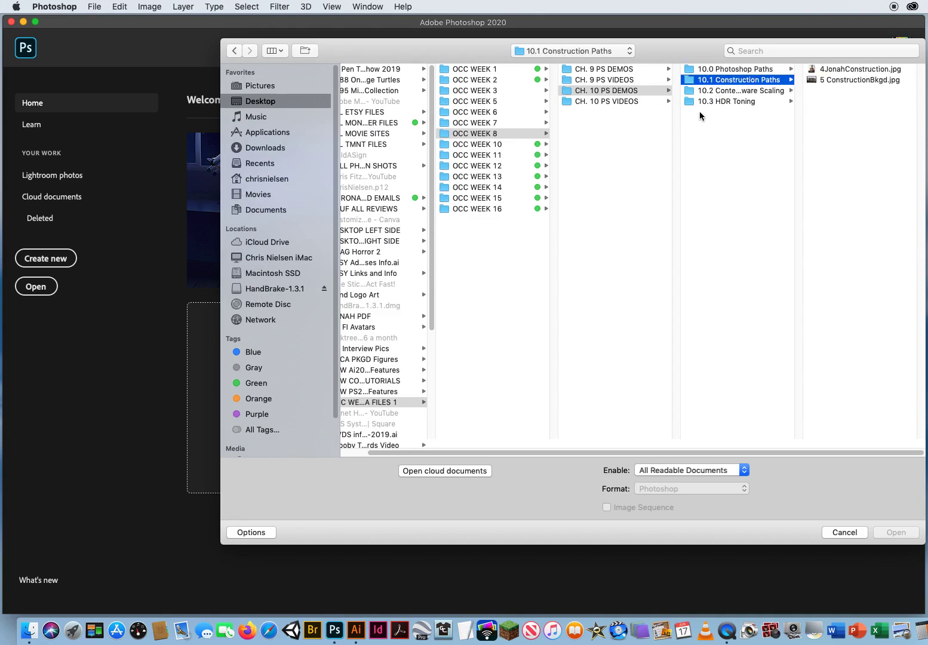
{"action": "left_click_drag", "start_coordinate": [690, 55], "coordinate": [609, 57]}
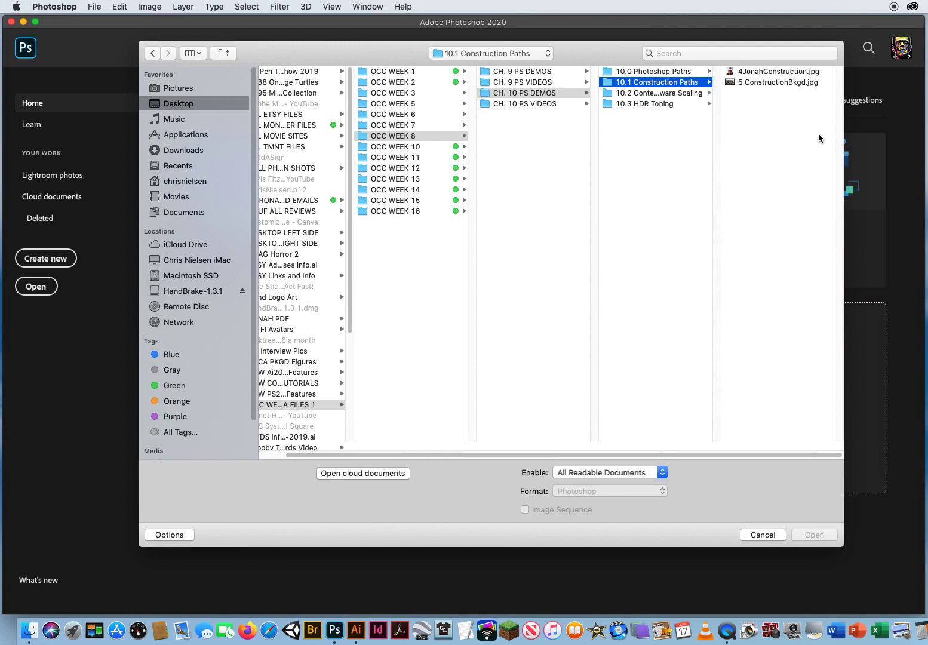
{"action": "left_click", "coordinate": [798, 129]}
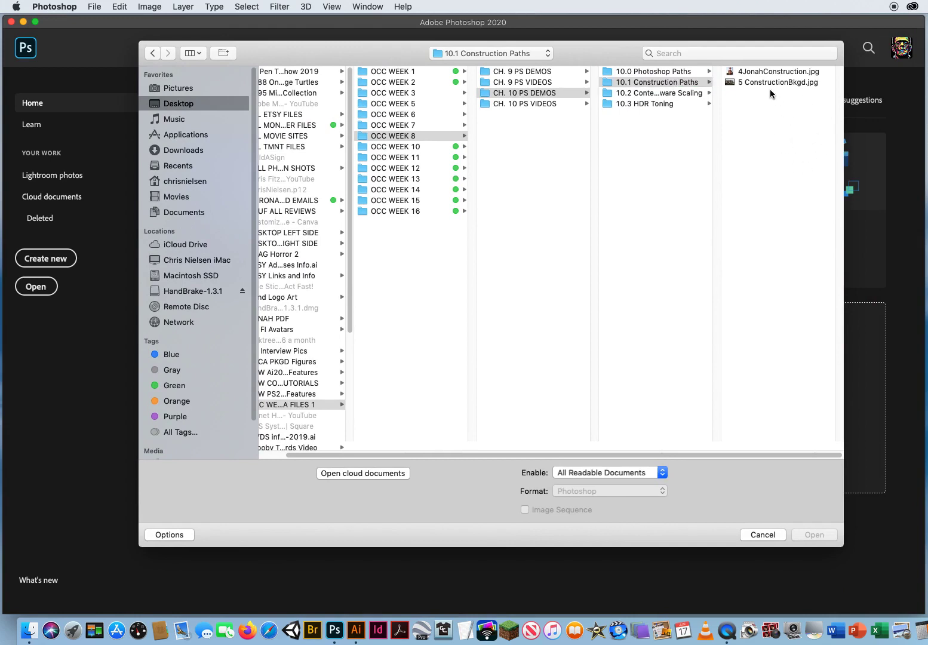
{"action": "left_click_drag", "start_coordinate": [769, 90], "coordinate": [746, 60]}
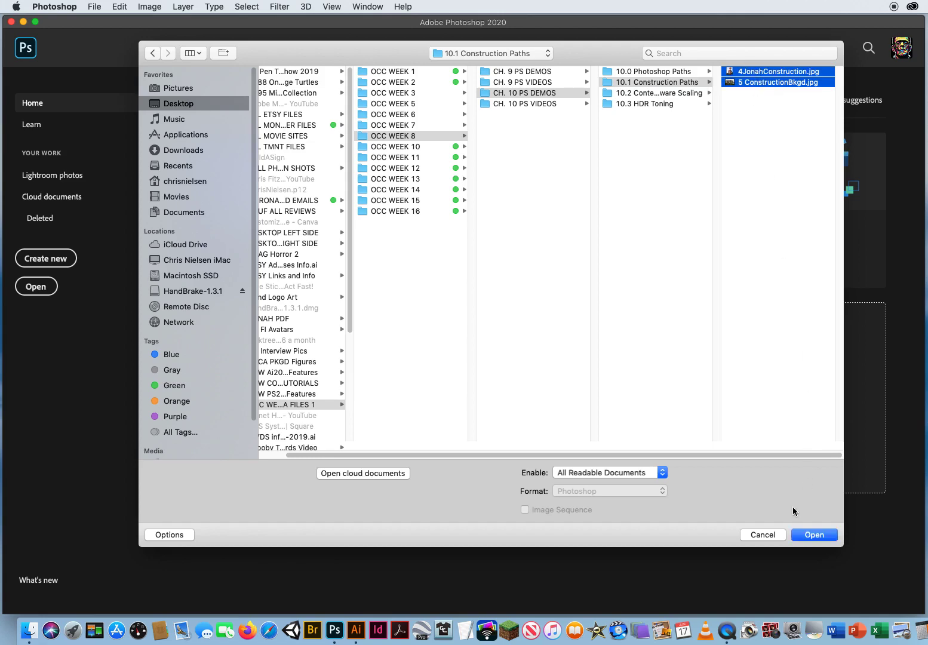
{"action": "left_click", "coordinate": [813, 535]}
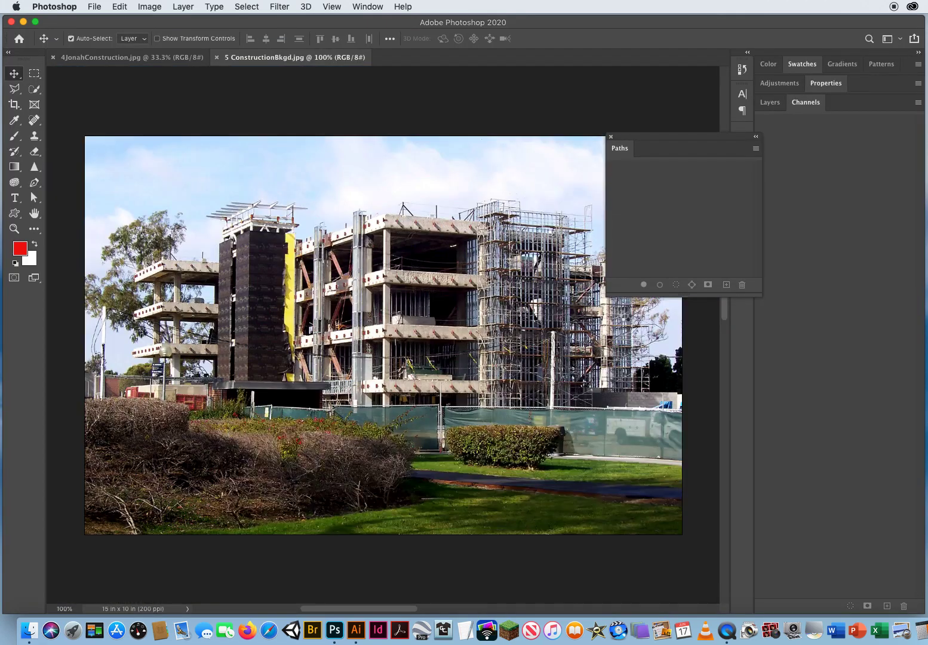
Reposition the floating Paths panel and switch between the two open documents
{"action": "left_click_drag", "start_coordinate": [621, 142], "coordinate": [679, 93]}
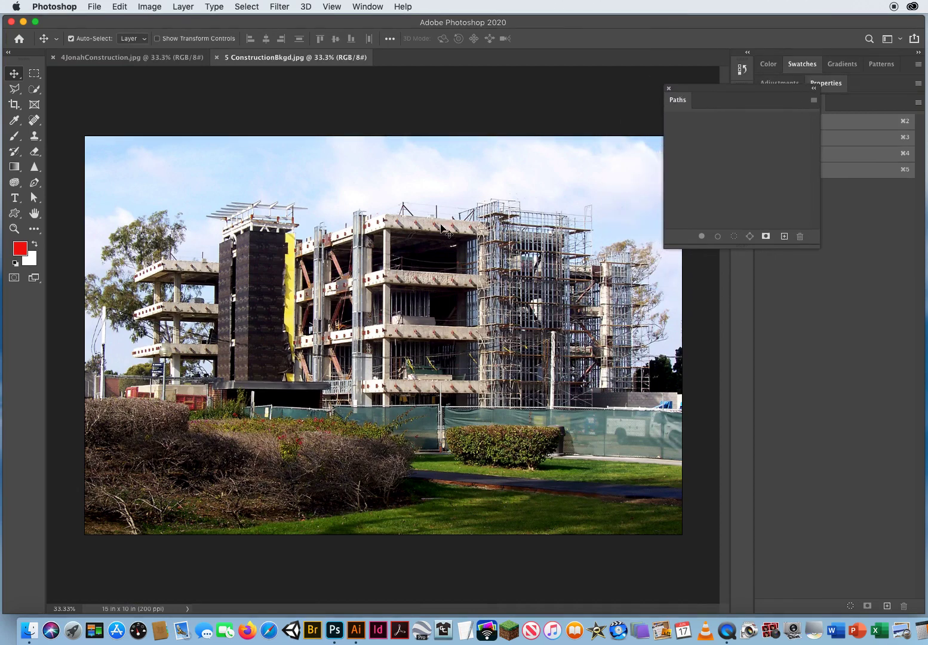
{"action": "left_click", "coordinate": [156, 58]}
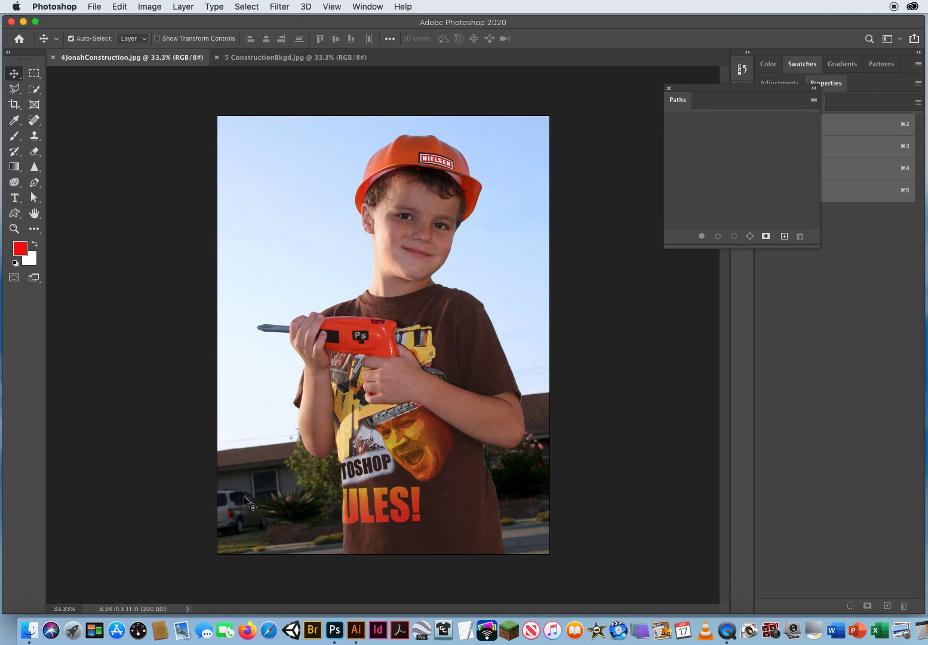
{"action": "left_click", "coordinate": [286, 58]}
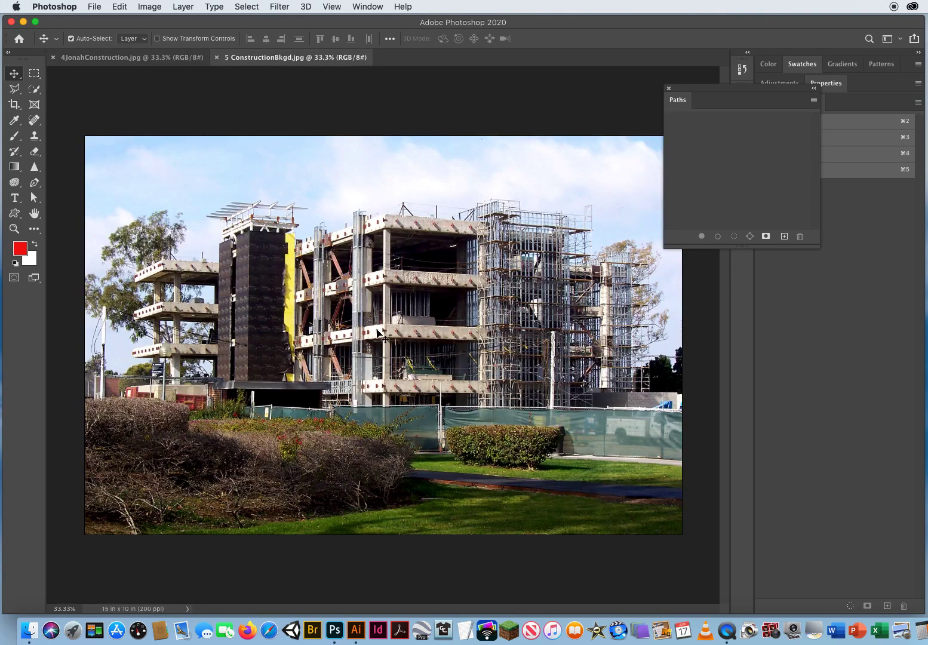
{"action": "left_click", "coordinate": [154, 58]}
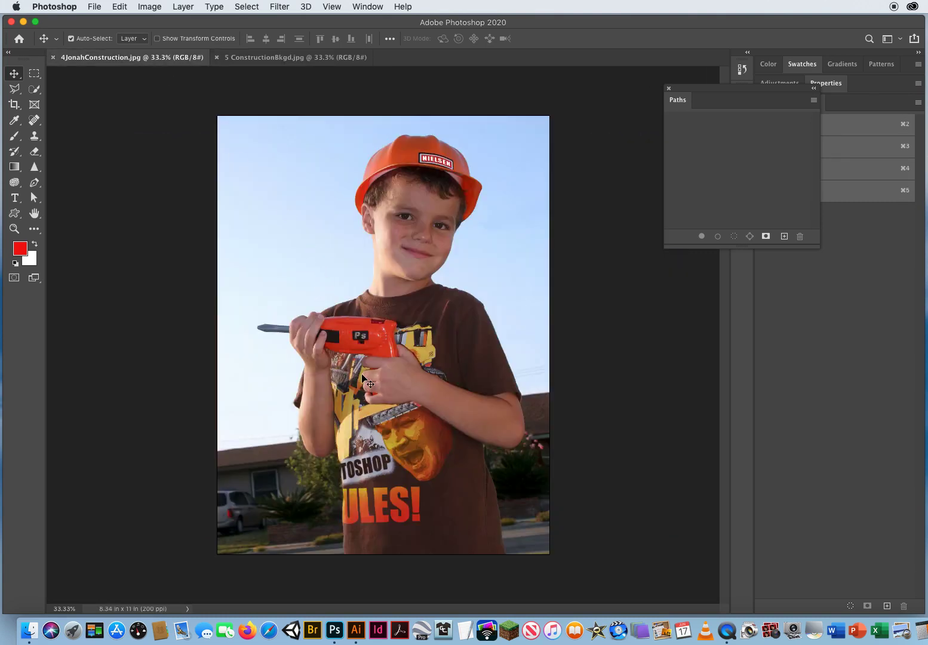
Zoom in and inspect the edges all around the boy's outline in the Jonah photo
{"action": "key", "text": "z"}
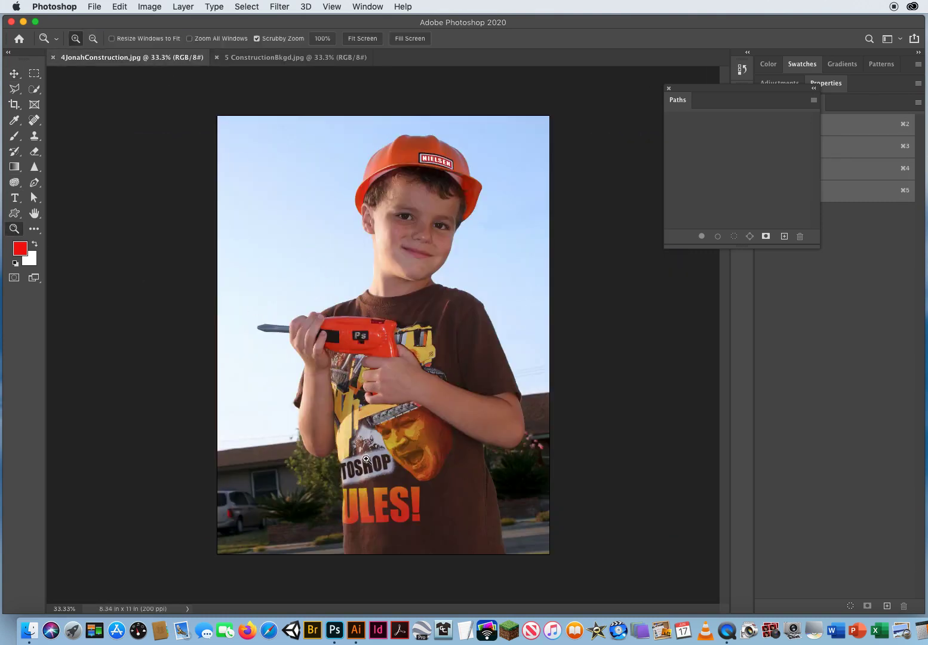
{"action": "left_click_drag", "start_coordinate": [303, 430], "coordinate": [404, 297]}
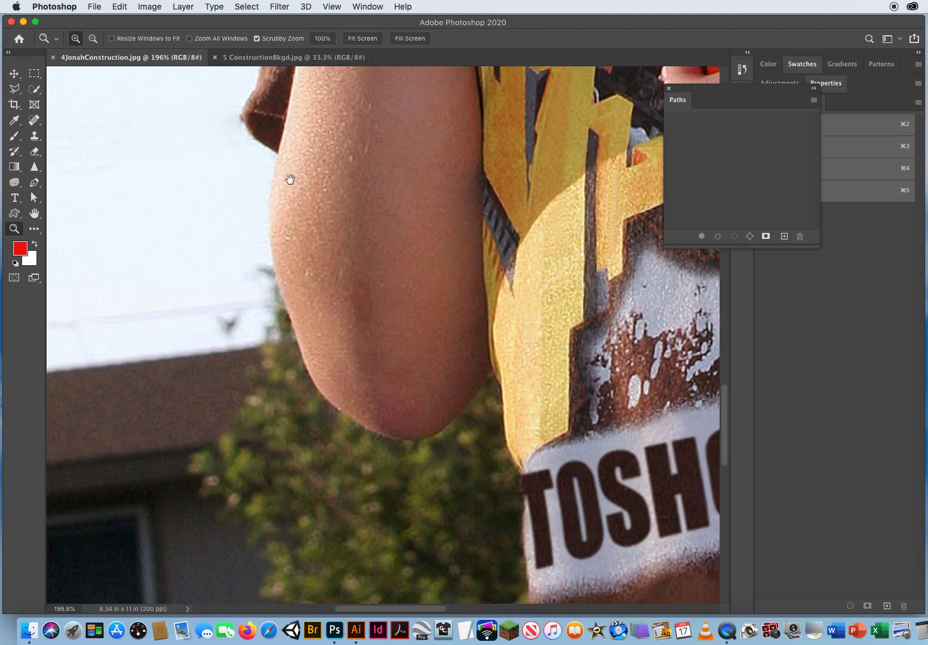
{"action": "left_click_drag", "start_coordinate": [290, 180], "coordinate": [284, 533]}
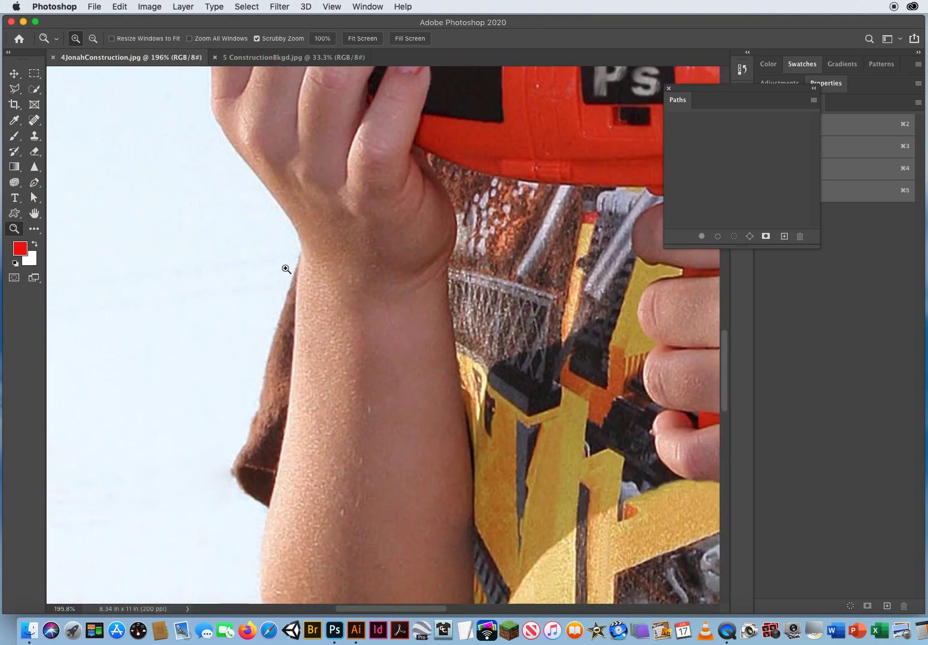
{"action": "left_click_drag", "start_coordinate": [292, 259], "coordinate": [322, 545]}
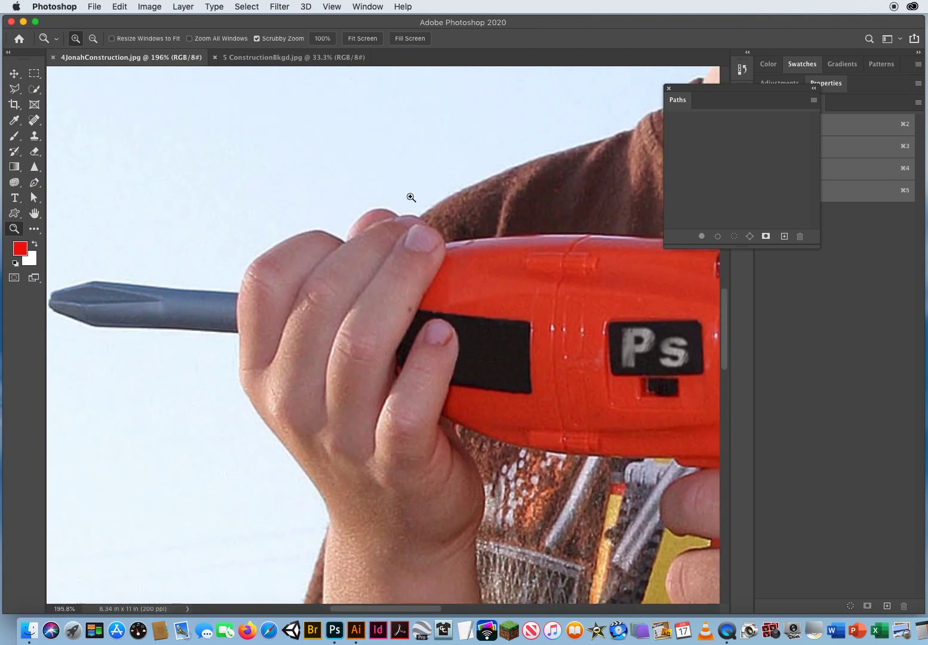
{"action": "left_click_drag", "start_coordinate": [595, 165], "coordinate": [186, 481]}
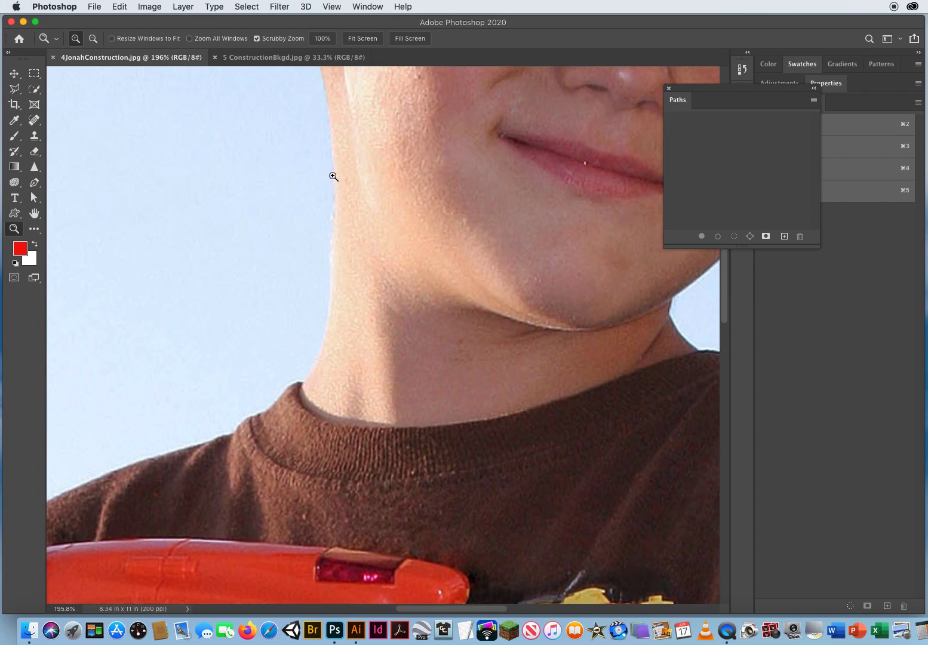
{"action": "left_click_drag", "start_coordinate": [327, 121], "coordinate": [298, 507]}
{"action": "left_click_drag", "start_coordinate": [228, 319], "coordinate": [108, 535]}
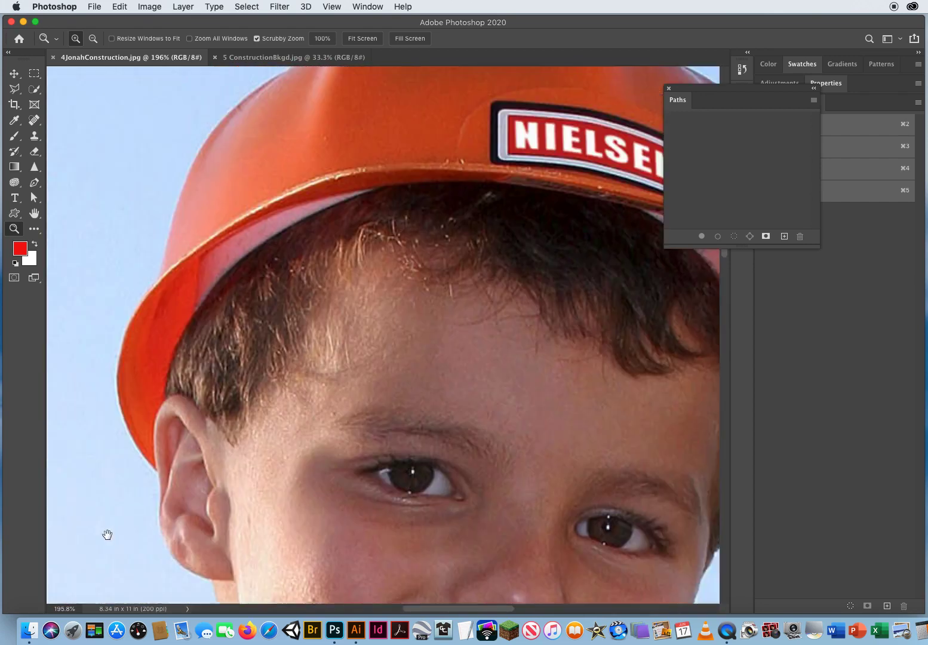
{"action": "left_click_drag", "start_coordinate": [404, 234], "coordinate": [139, 104]}
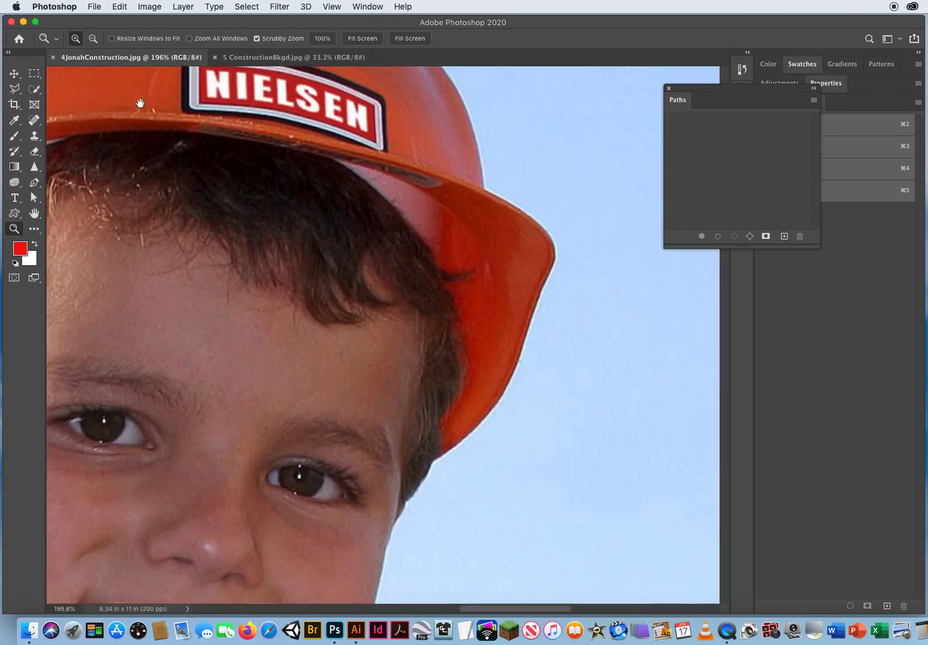
{"action": "left_click_drag", "start_coordinate": [415, 438], "coordinate": [524, 129]}
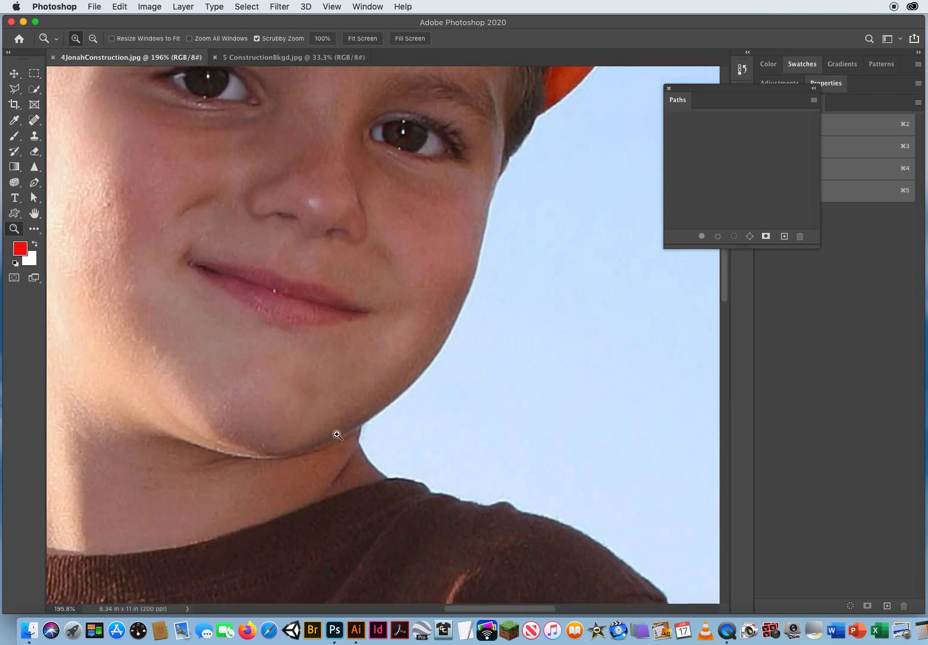
{"action": "left_click_drag", "start_coordinate": [423, 385], "coordinate": [228, 197]}
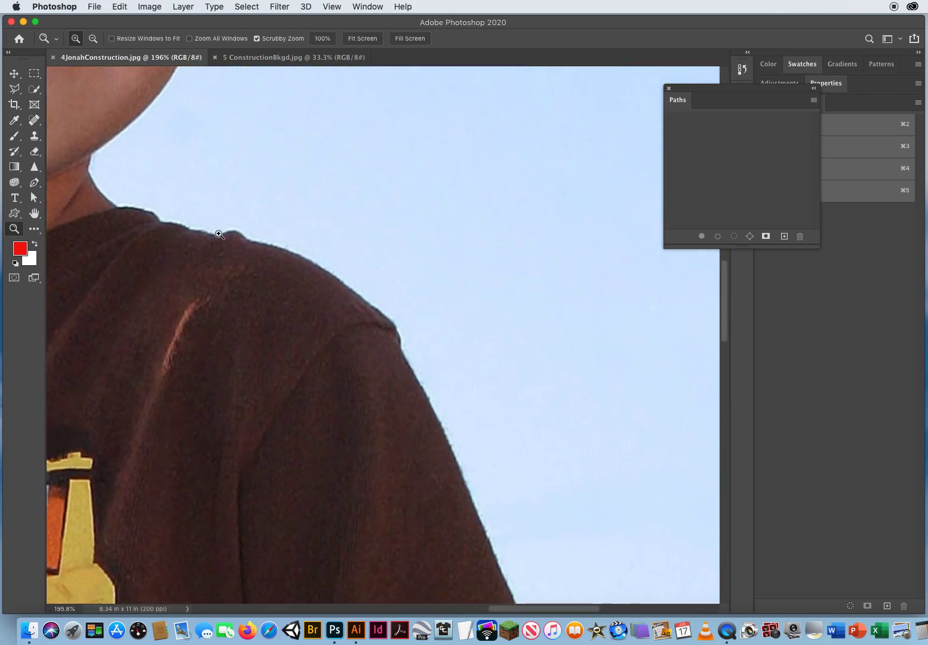
{"action": "left_click_drag", "start_coordinate": [451, 404], "coordinate": [332, 119]}
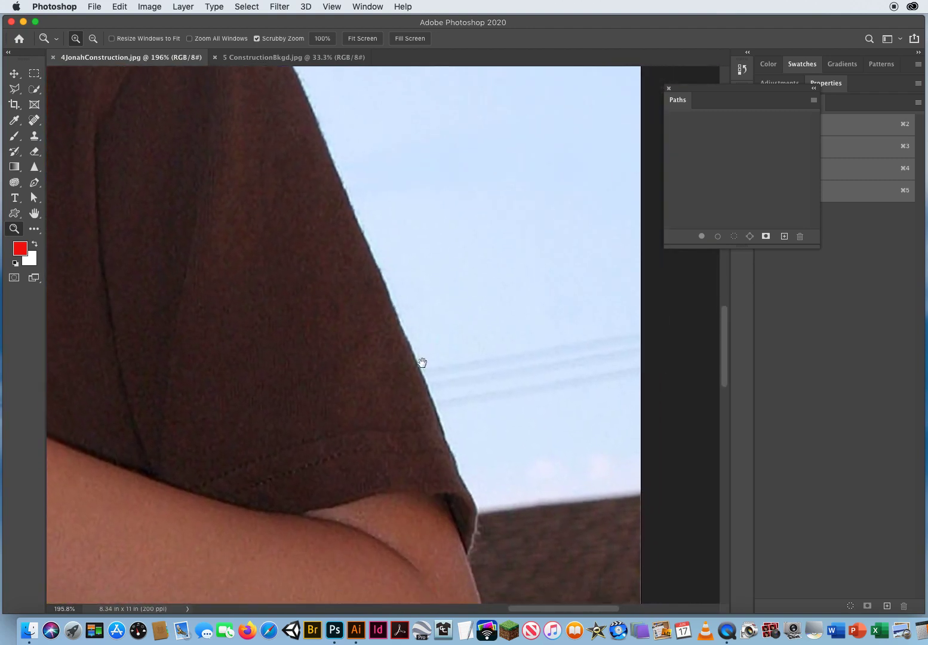
{"action": "left_click_drag", "start_coordinate": [421, 362], "coordinate": [454, 193]}
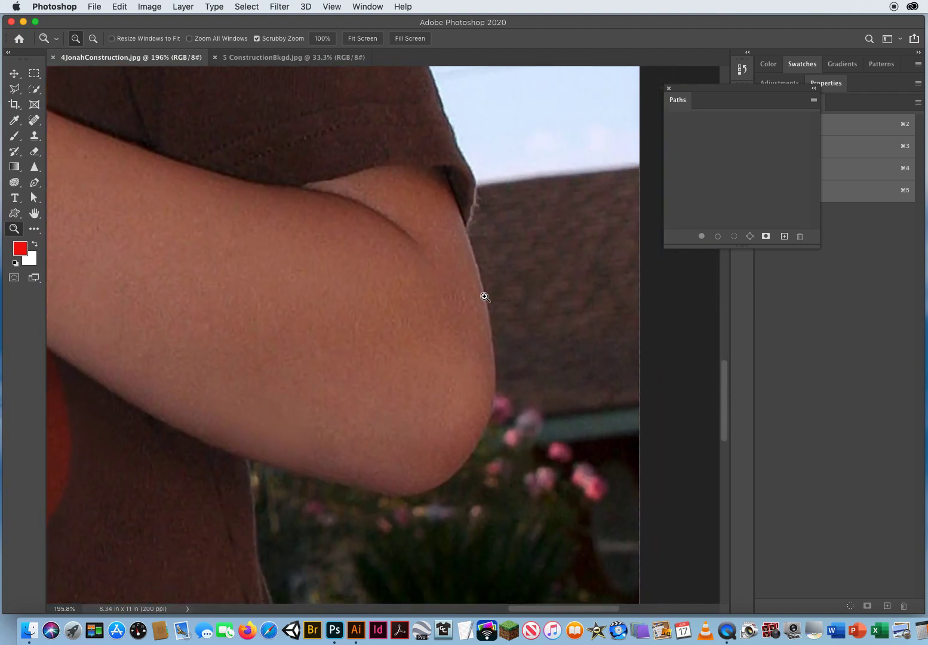
{"action": "left_click_drag", "start_coordinate": [398, 488], "coordinate": [531, 148]}
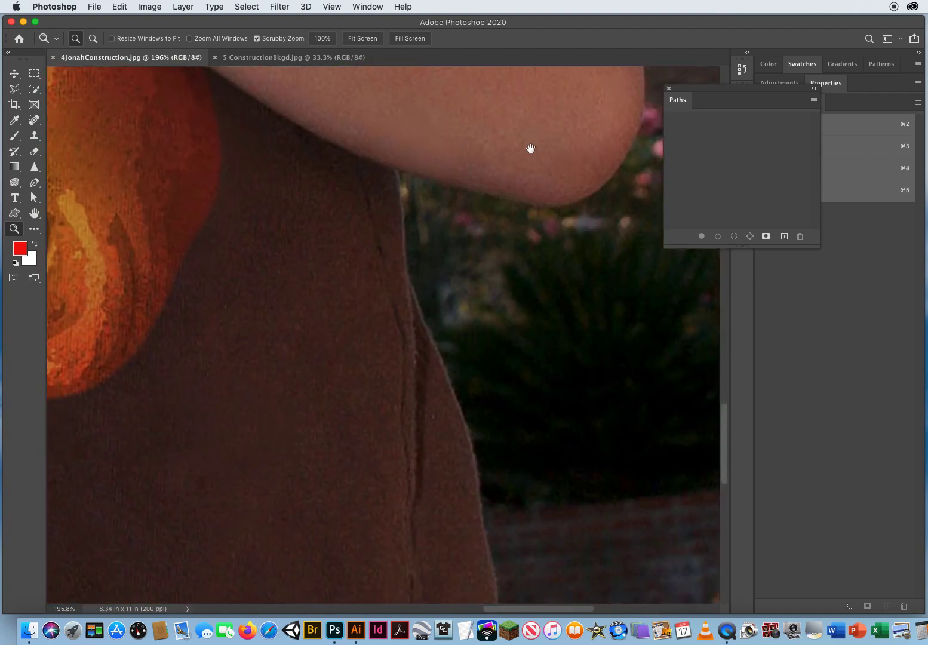
{"action": "left_click_drag", "start_coordinate": [230, 365], "coordinate": [493, 355]}
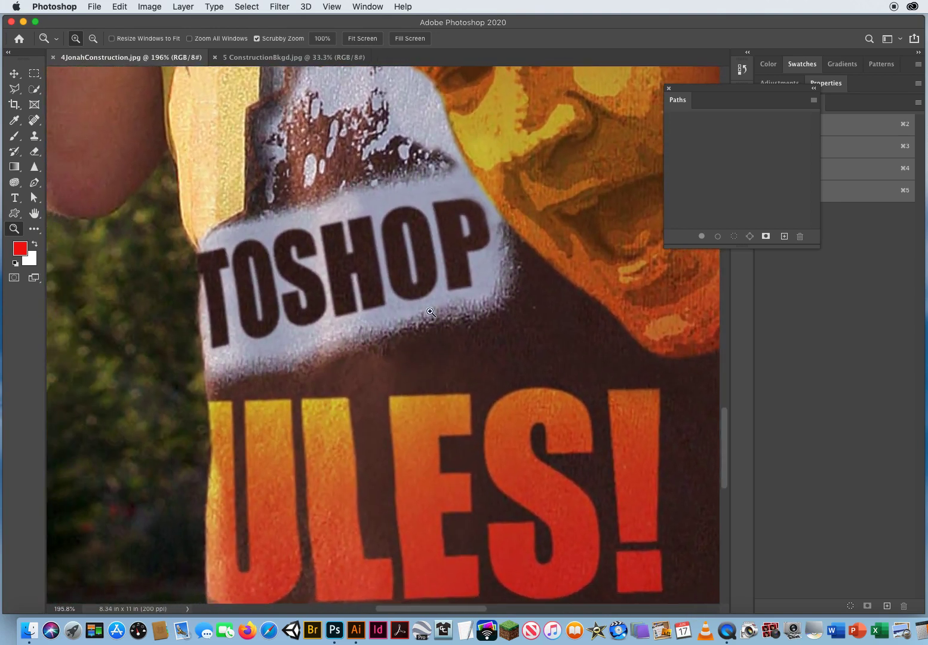
{"action": "left_click_drag", "start_coordinate": [426, 307], "coordinate": [345, 323]}
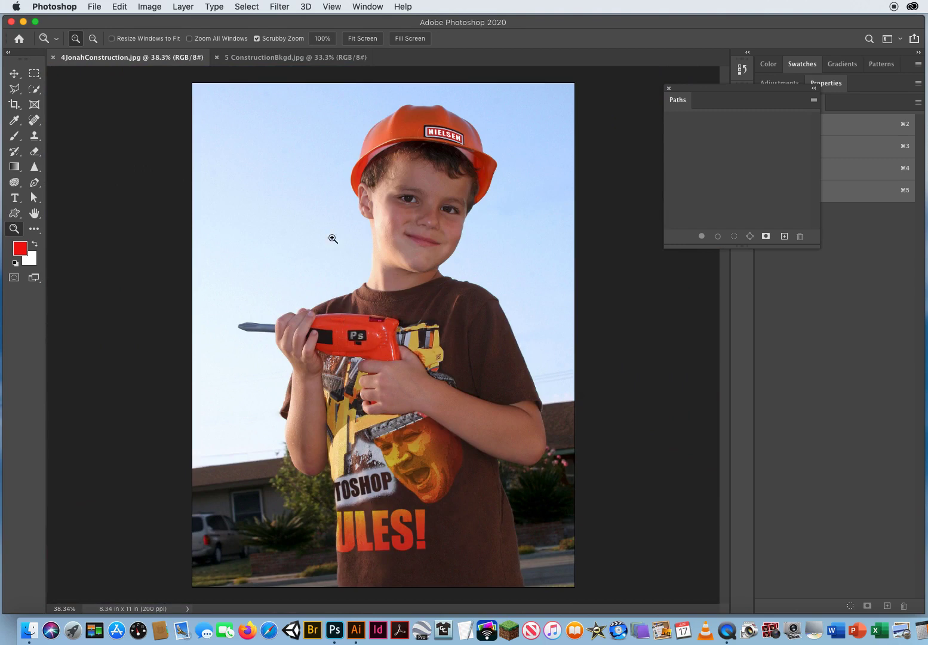
In Guides, Grid & Slices preferences, set the path color to Green and the path width to 2 px
{"action": "left_click", "coordinate": [54, 7]}
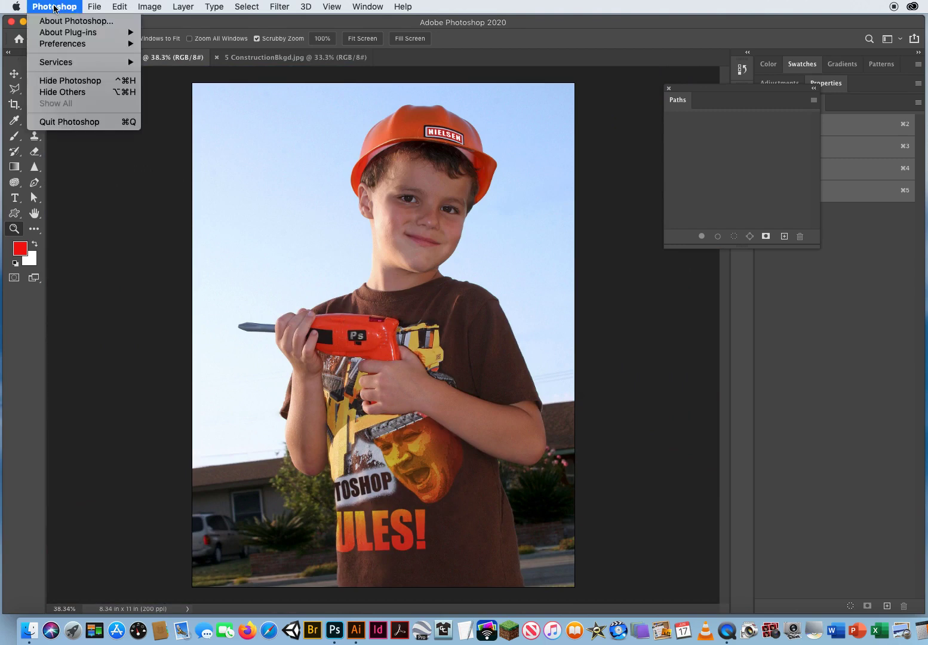
{"action": "mouse_move", "coordinate": [56, 45]}
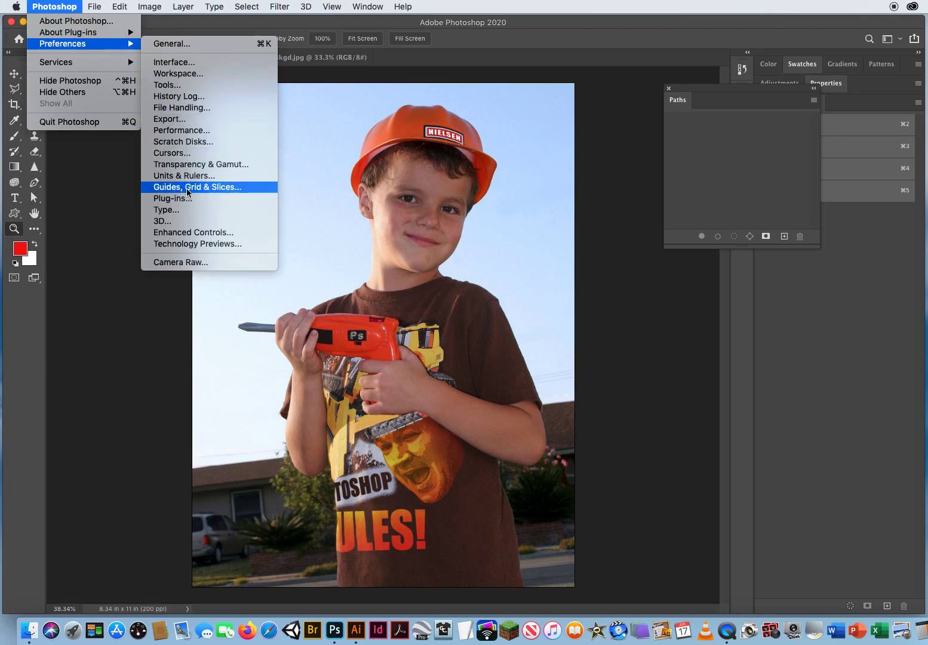
{"action": "left_click", "coordinate": [227, 187]}
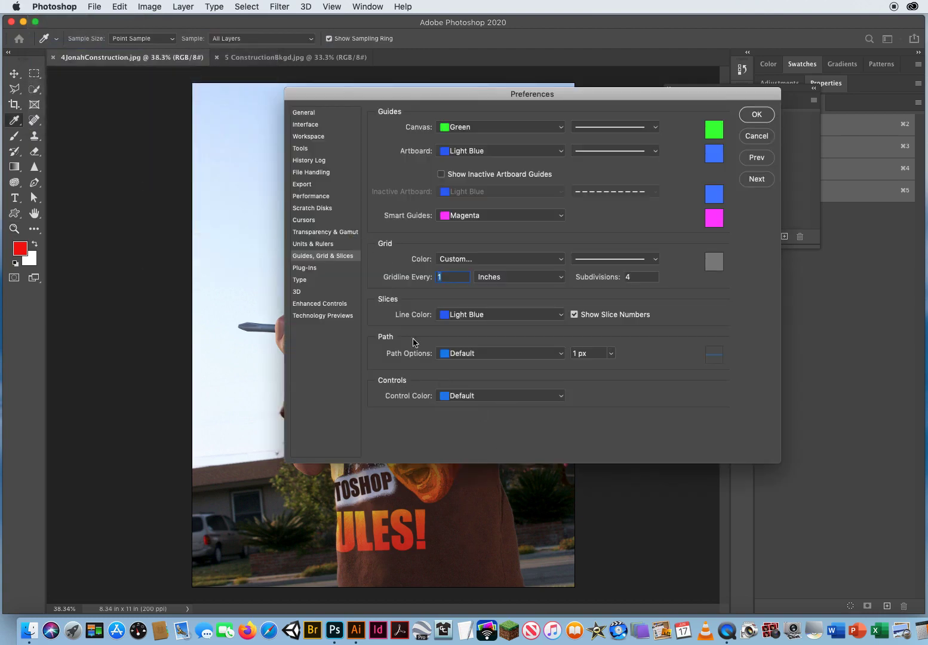
{"action": "left_click", "coordinate": [480, 355]}
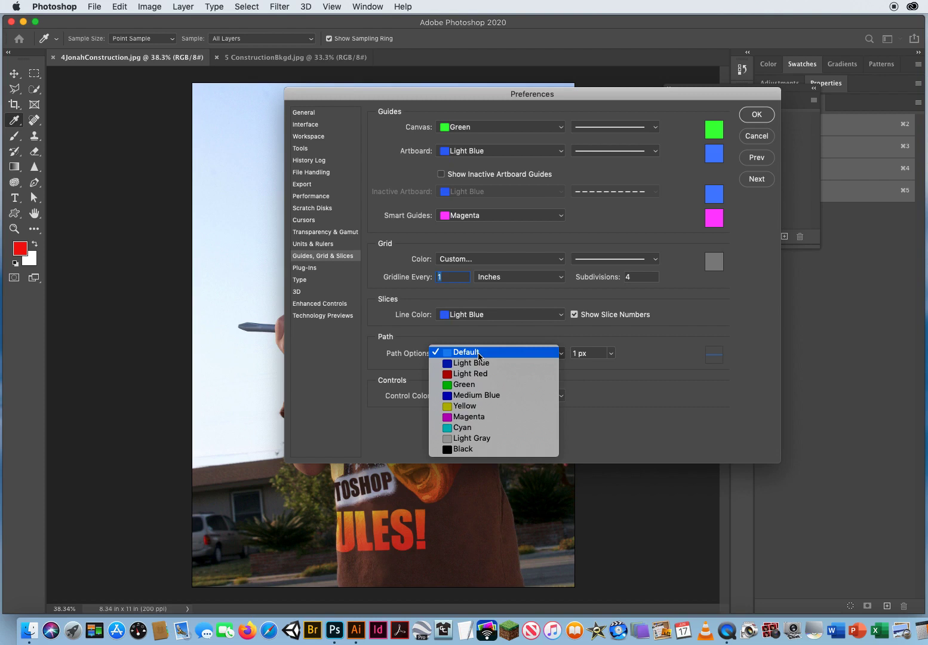
{"action": "left_click", "coordinate": [483, 388]}
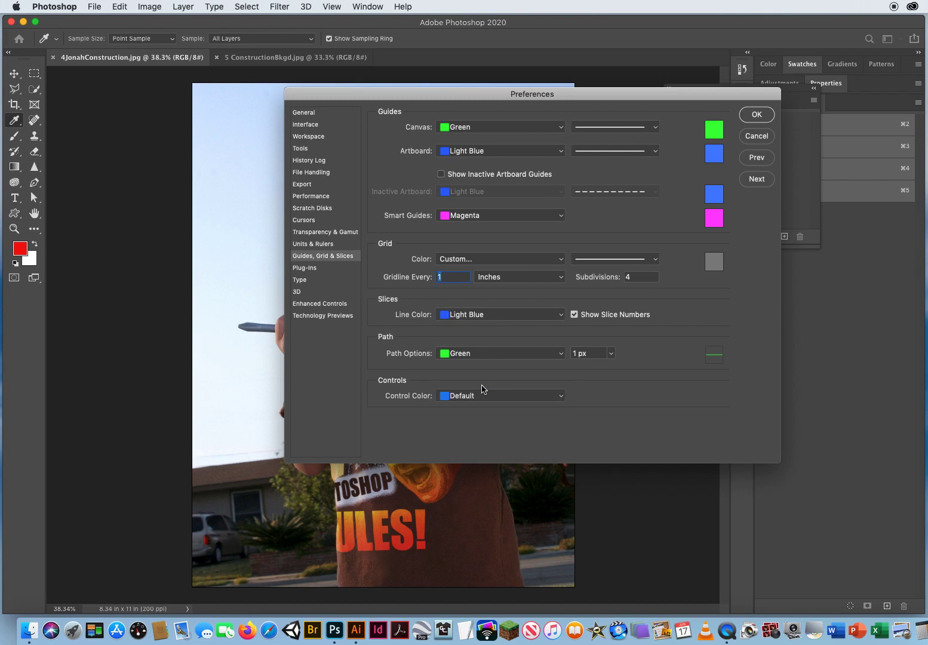
{"action": "left_click", "coordinate": [609, 356]}
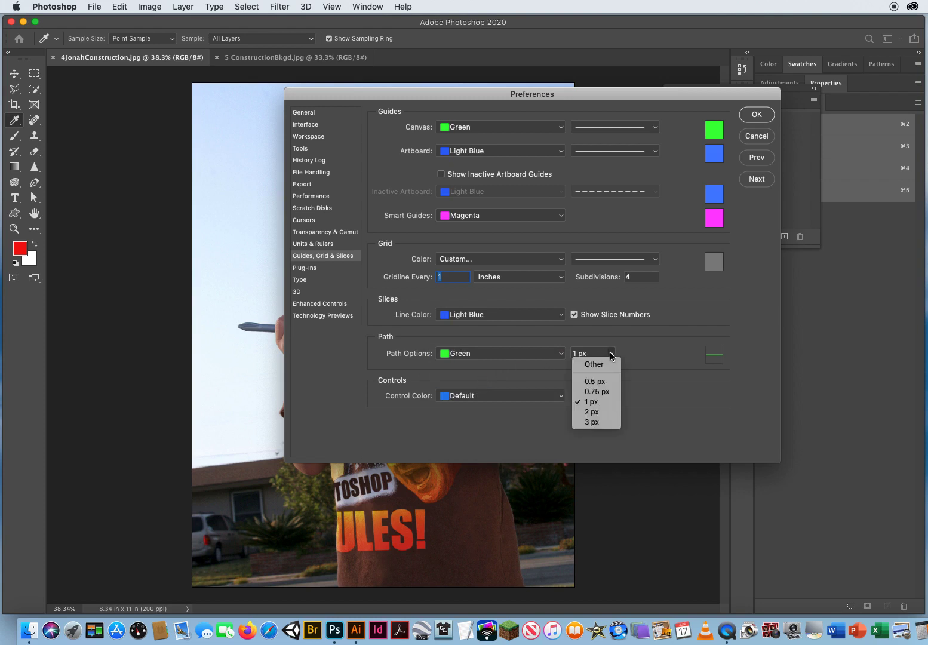
{"action": "left_click", "coordinate": [593, 412]}
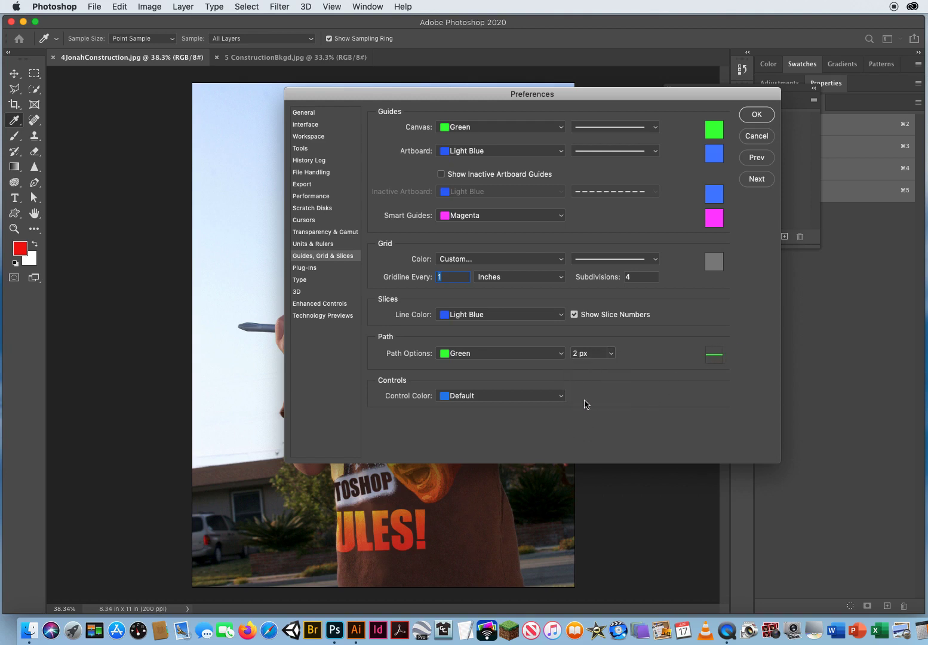
{"action": "left_click", "coordinate": [756, 115]}
Zoom in on the shirt's lower left edge and start a Pen tool path from below the image, tracing upward along the shirt
{"action": "key", "text": "z"}
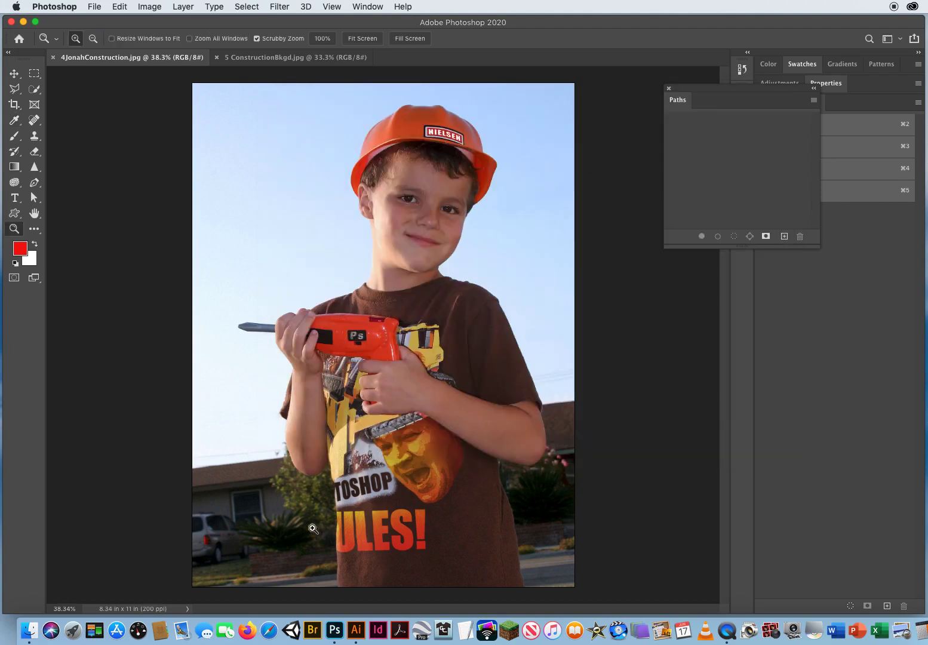
{"action": "left_click_drag", "start_coordinate": [345, 532], "coordinate": [393, 539]}
{"action": "left_click_drag", "start_coordinate": [401, 553], "coordinate": [363, 234]}
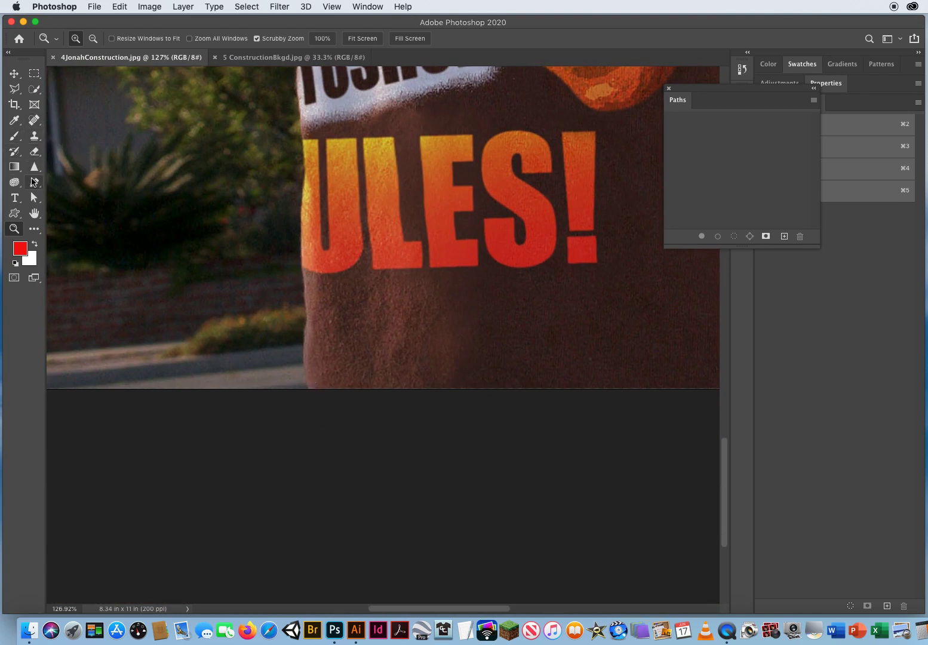
{"action": "left_click", "coordinate": [34, 183]}
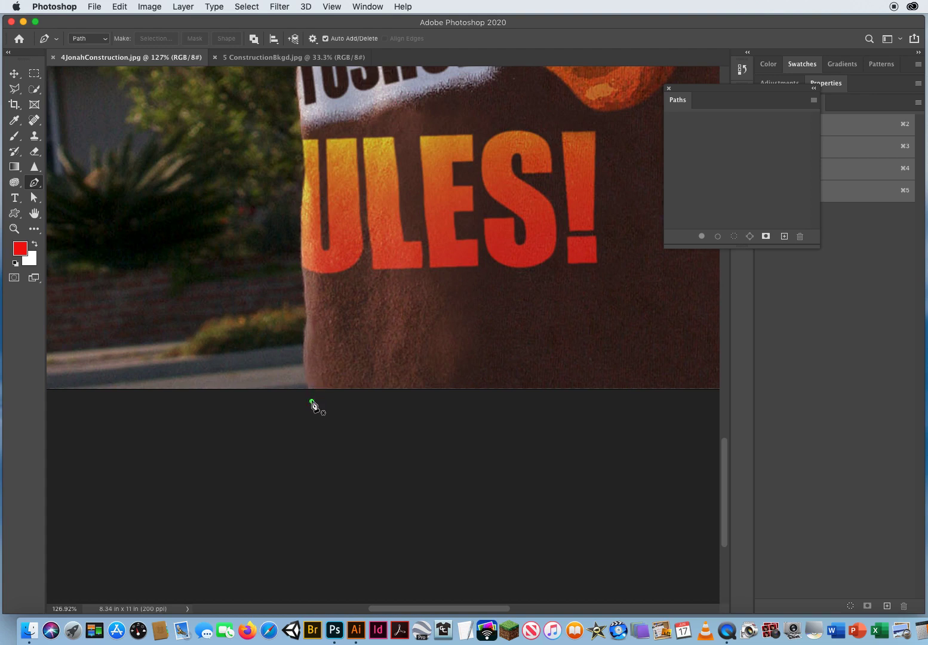
{"action": "left_click_drag", "start_coordinate": [312, 402], "coordinate": [305, 383]}
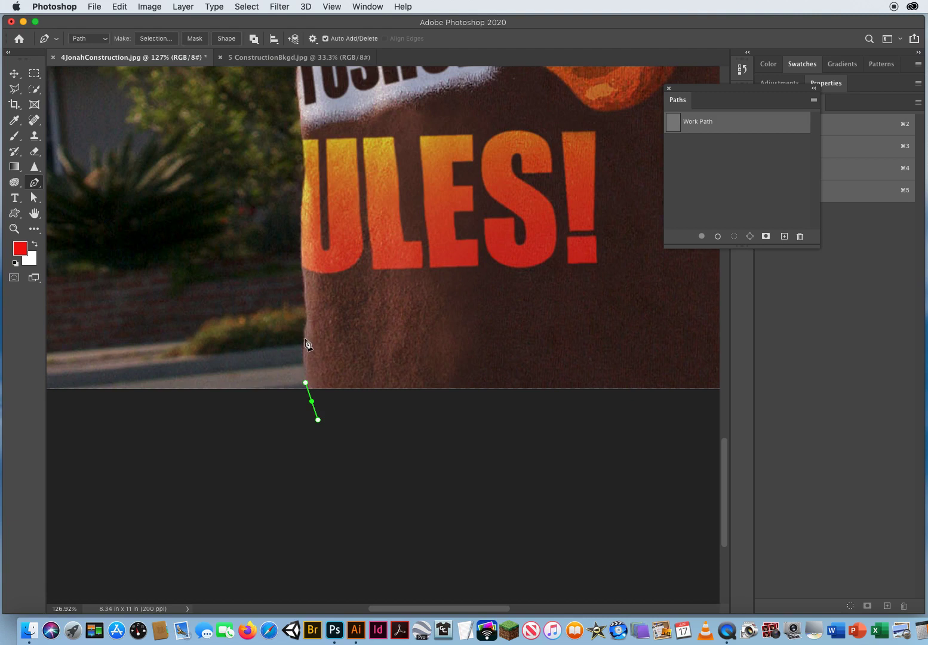
{"action": "left_click_drag", "start_coordinate": [305, 339], "coordinate": [309, 319]}
{"action": "left_click_drag", "start_coordinate": [303, 278], "coordinate": [300, 254]}
{"action": "left_click_drag", "start_coordinate": [303, 200], "coordinate": [305, 177]}
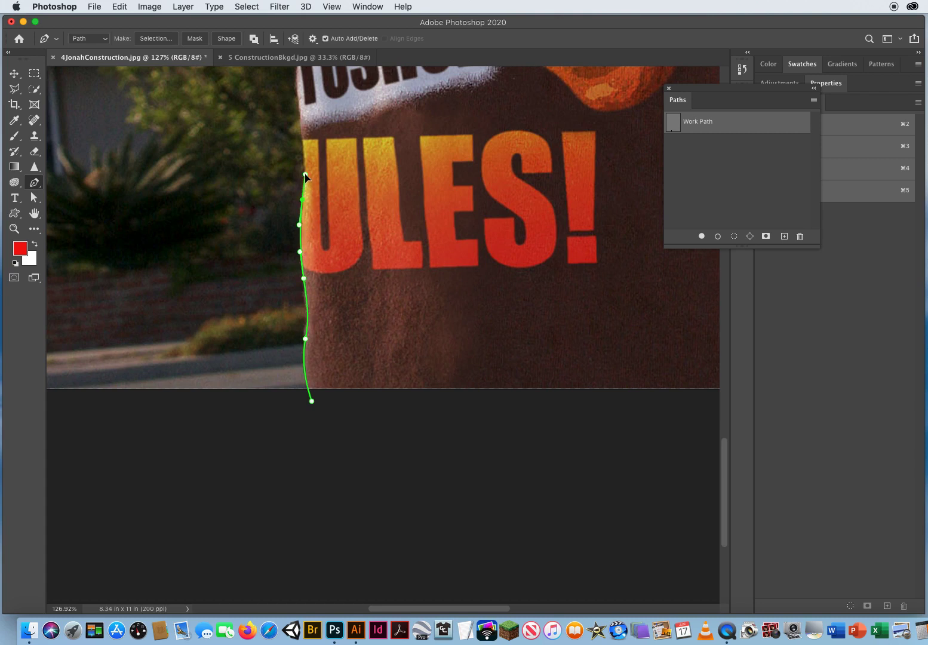
Continue the path up the side of the shirt toward the TOSHOP lettering
{"action": "left_click", "coordinate": [305, 173]}
{"action": "scroll", "coordinate": [331, 193], "scroll_direction": "up", "scroll_amount": 5}
{"action": "scroll", "coordinate": [332, 193], "scroll_direction": "left", "scroll_amount": 1}
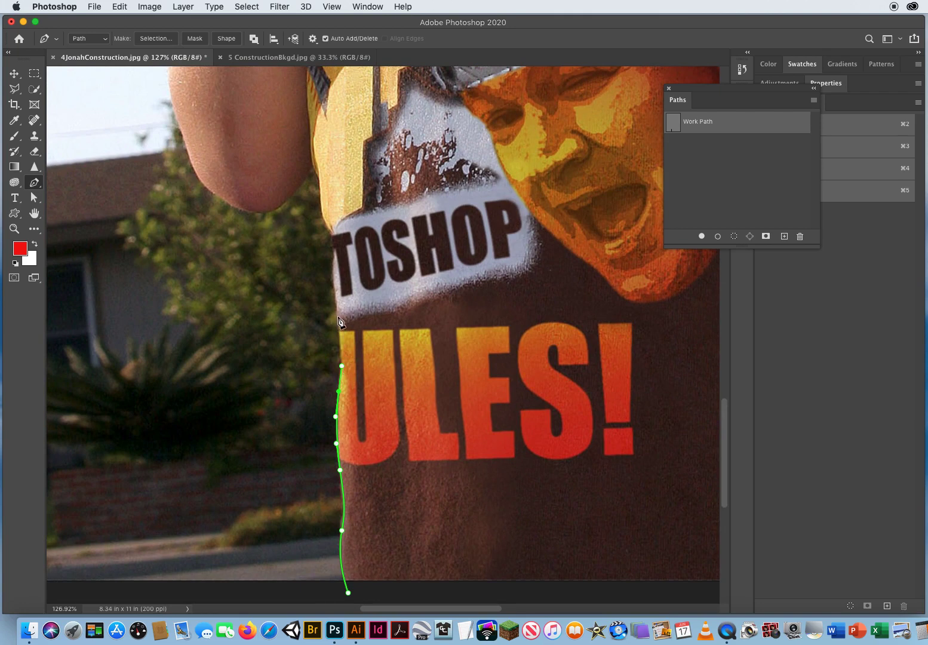
{"action": "left_click_drag", "start_coordinate": [339, 318], "coordinate": [333, 284]}
{"action": "left_click_drag", "start_coordinate": [335, 238], "coordinate": [338, 205]}
Trace the shirt edge up to the armpit, then along the underside of the left forearm
{"action": "scroll", "coordinate": [338, 205], "scroll_direction": "up", "scroll_amount": 5}
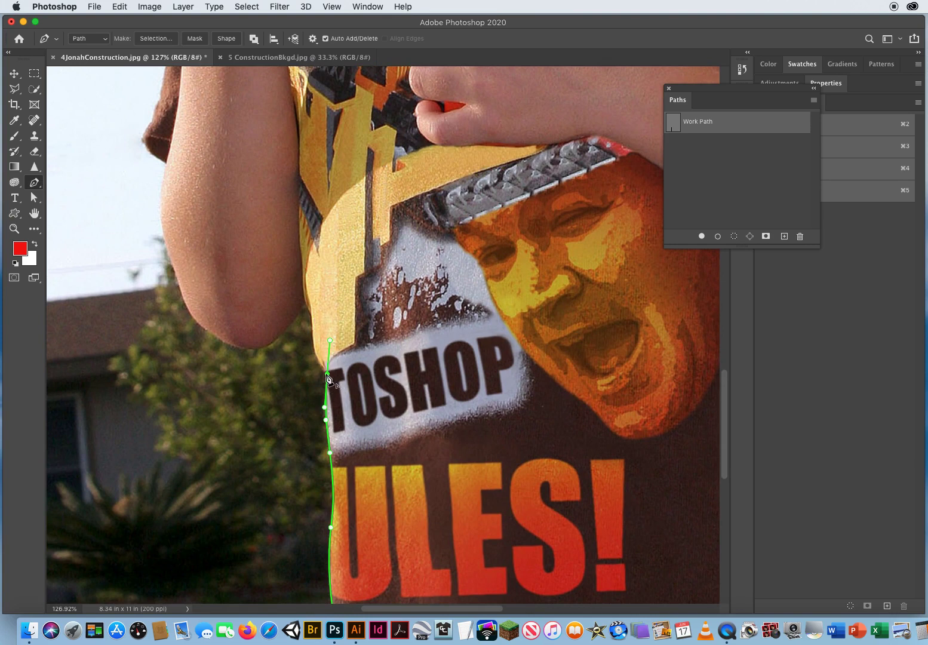
{"action": "left_click", "coordinate": [327, 373], "text": "alt"}
{"action": "left_click", "coordinate": [314, 357]}
{"action": "left_click_drag", "start_coordinate": [312, 314], "coordinate": [311, 276]}
{"action": "left_click", "coordinate": [306, 301]}
{"action": "left_click", "coordinate": [305, 303]}
{"action": "left_click_drag", "start_coordinate": [305, 302], "coordinate": [302, 307]}
{"action": "left_click_drag", "start_coordinate": [277, 338], "coordinate": [267, 349]}
{"action": "left_click_drag", "start_coordinate": [222, 339], "coordinate": [197, 327]}
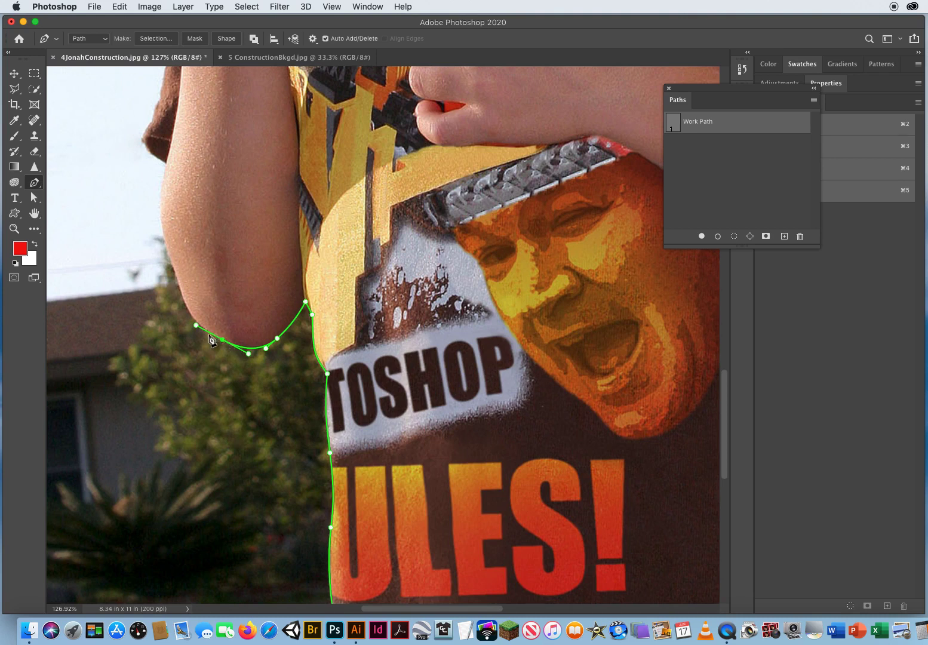
Trace up the outer edge of the forearm to the sleeve
{"action": "left_click_drag", "start_coordinate": [188, 312], "coordinate": [171, 253]}
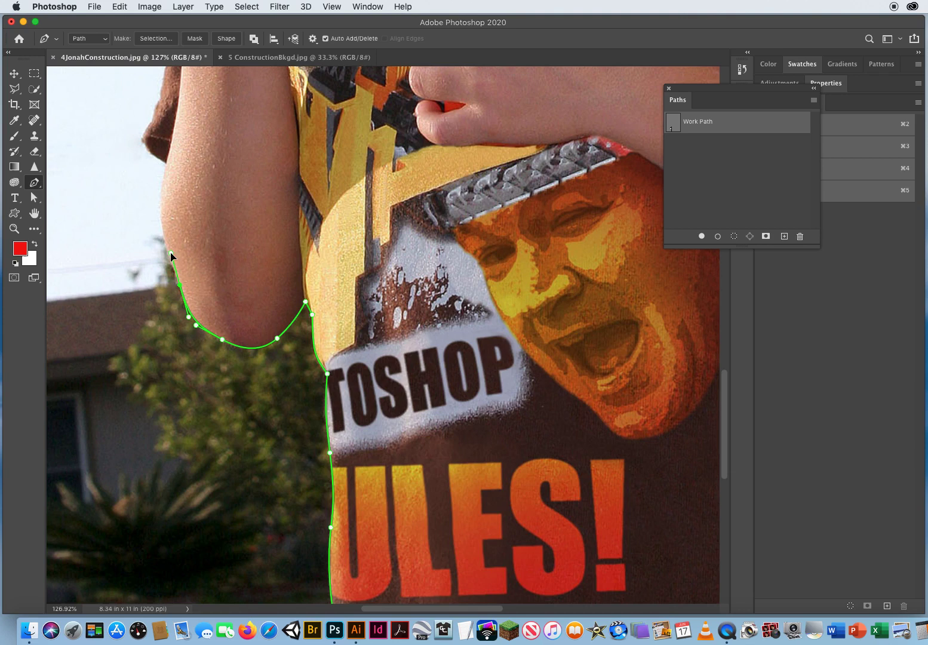
{"action": "left_click", "coordinate": [179, 285]}
{"action": "left_click_drag", "start_coordinate": [160, 197], "coordinate": [165, 171]}
{"action": "left_click", "coordinate": [167, 162]}
Trace the sleeve edge and the outside of the forearm up to the wrist
{"action": "key", "text": "space"}
{"action": "left_click_drag", "start_coordinate": [116, 110], "coordinate": [332, 385]}
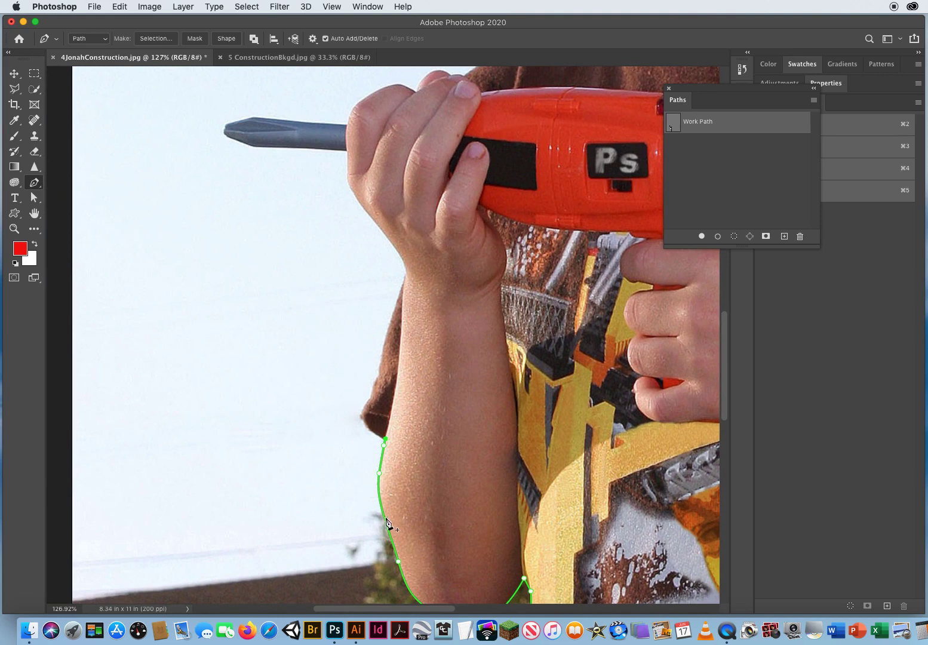
{"action": "left_click", "coordinate": [385, 439]}
{"action": "left_click", "coordinate": [358, 428]}
{"action": "left_click_drag", "start_coordinate": [364, 407], "coordinate": [382, 370]}
{"action": "left_click_drag", "start_coordinate": [388, 327], "coordinate": [414, 257]}
Trace around the wrist and hand up to the base of the drill bit
{"action": "left_click_drag", "start_coordinate": [400, 254], "coordinate": [324, 378]}
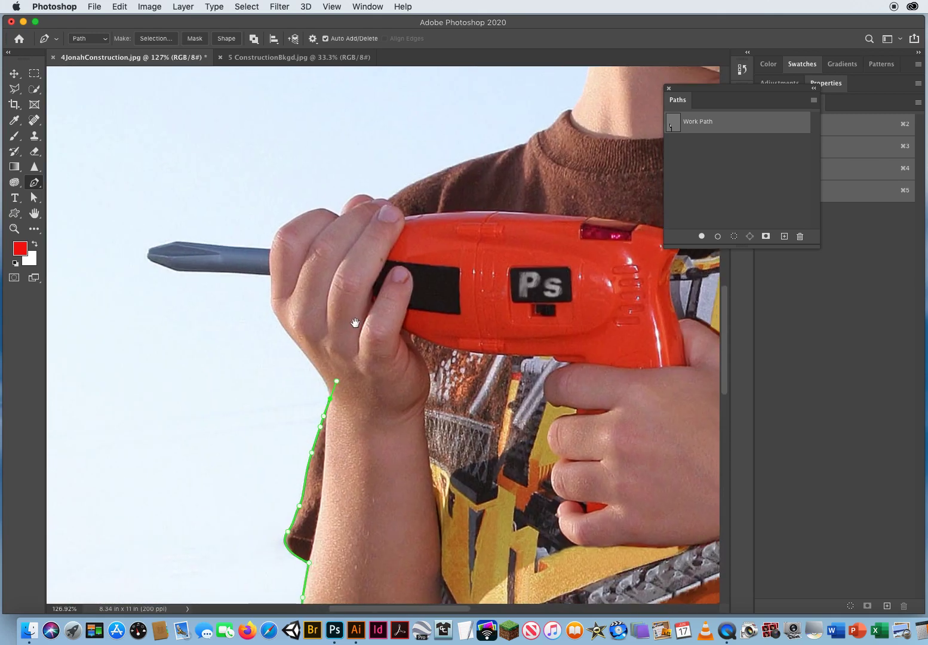
{"action": "left_click", "coordinate": [321, 426]}
{"action": "left_click", "coordinate": [328, 385]}
{"action": "left_click", "coordinate": [302, 352]}
{"action": "left_click_drag", "start_coordinate": [279, 321], "coordinate": [273, 313]}
{"action": "left_click_drag", "start_coordinate": [272, 286], "coordinate": [272, 277]}
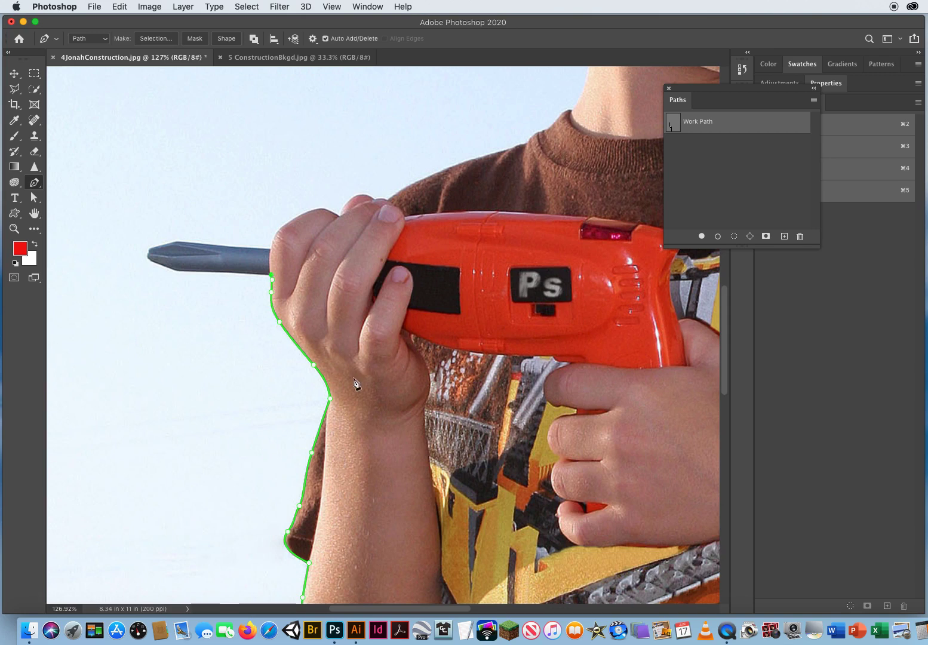
{"action": "left_click", "coordinate": [279, 322]}
{"action": "left_click", "coordinate": [273, 276]}
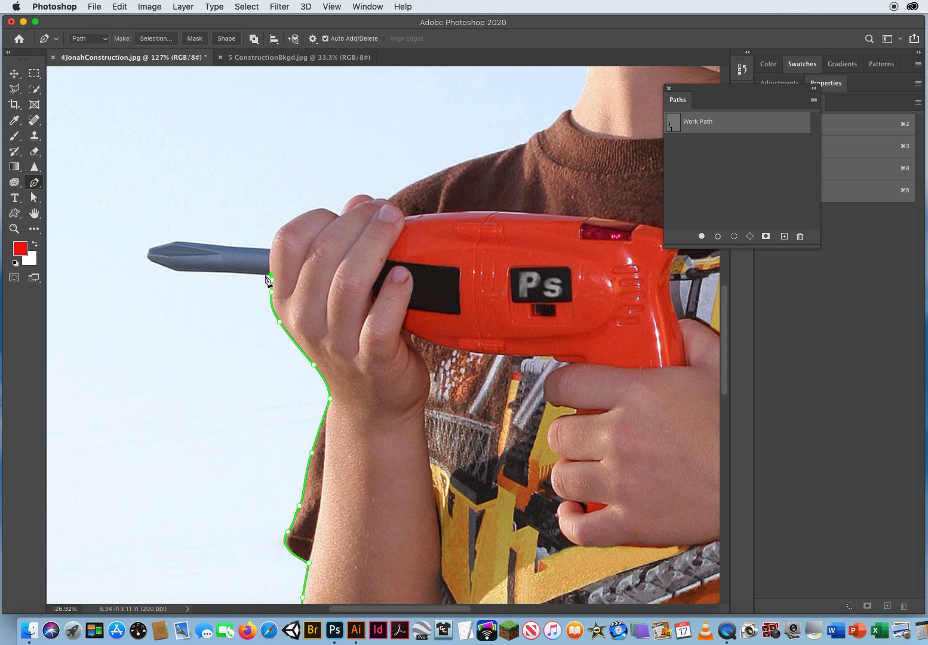
Trace around the drill bit with corner anchor points back to the hand
{"action": "left_click", "coordinate": [221, 271]}
{"action": "left_click", "coordinate": [177, 270]}
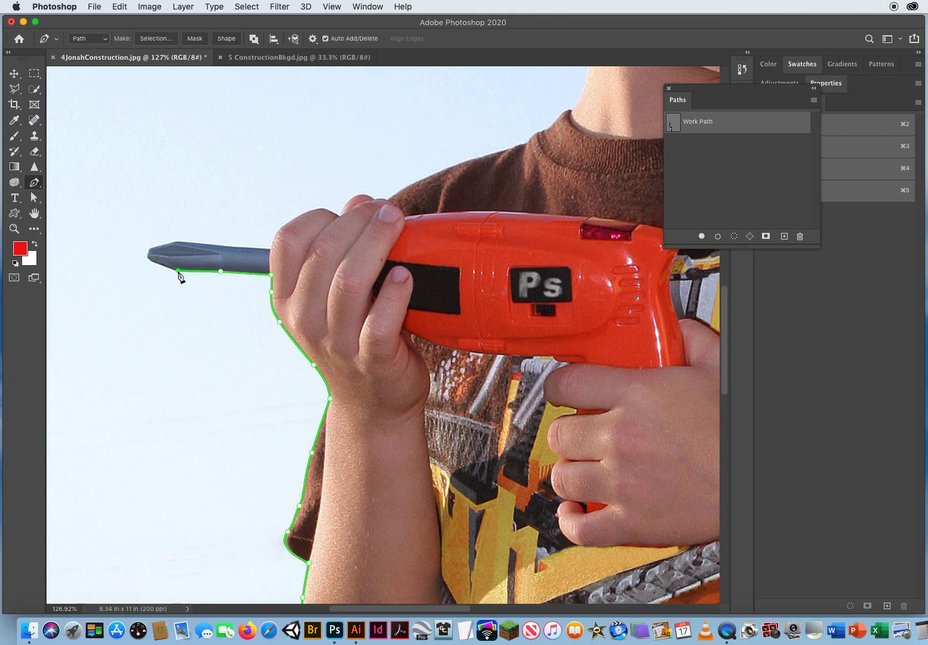
{"action": "left_click", "coordinate": [149, 258]}
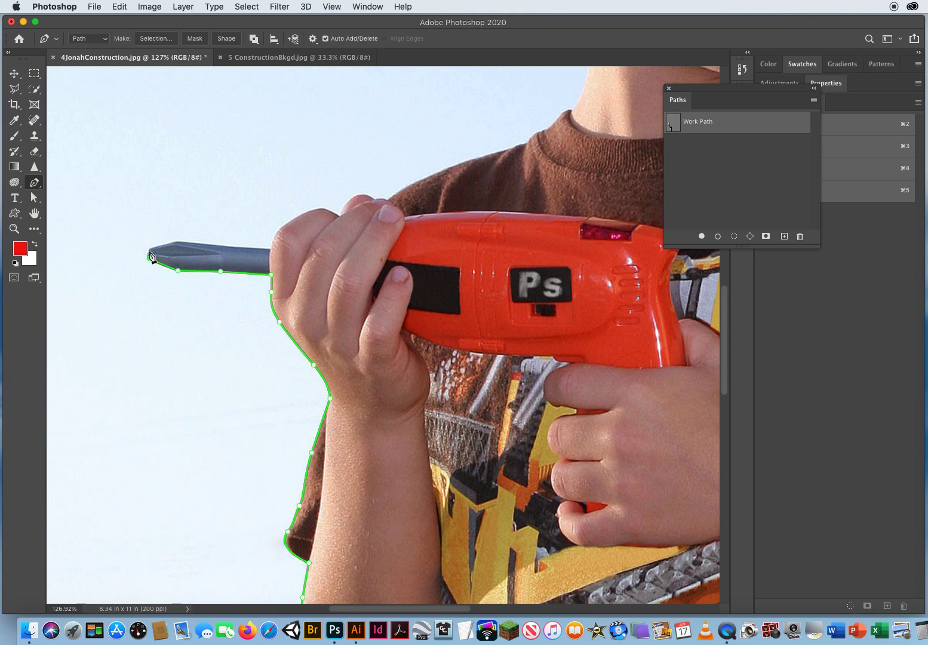
{"action": "left_click", "coordinate": [177, 240]}
{"action": "left_click", "coordinate": [227, 246]}
{"action": "left_click", "coordinate": [271, 249]}
Trace over the top of the hand and along the shoulder toward the neck
{"action": "left_click_drag", "start_coordinate": [209, 315], "coordinate": [100, 455]}
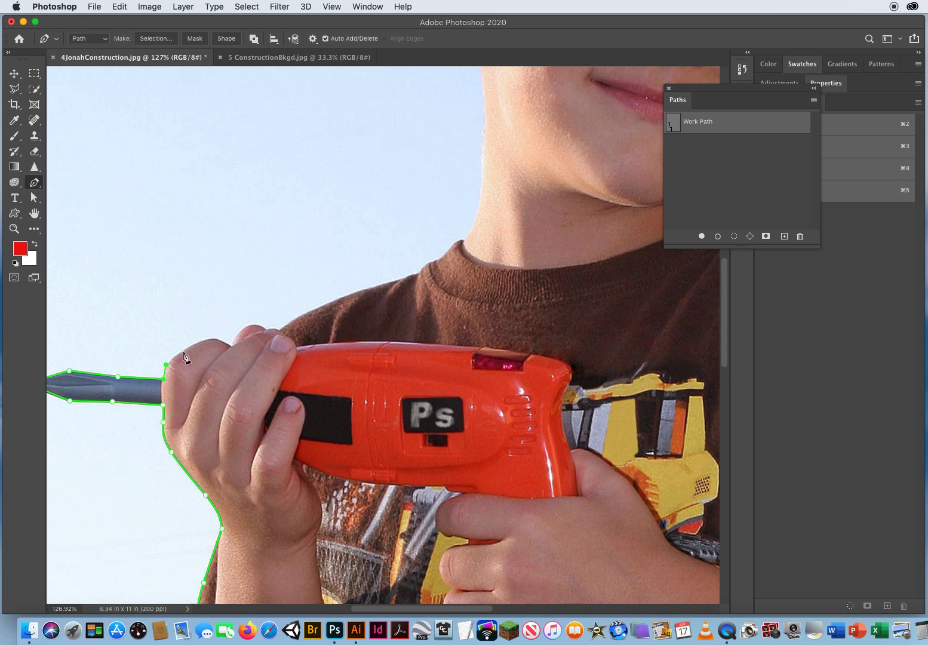
{"action": "left_click_drag", "start_coordinate": [184, 352], "coordinate": [192, 344]}
{"action": "key", "text": "super+z"}
{"action": "left_click_drag", "start_coordinate": [233, 347], "coordinate": [246, 355]}
{"action": "left_click_drag", "start_coordinate": [266, 331], "coordinate": [276, 345]}
{"action": "left_click_drag", "start_coordinate": [342, 298], "coordinate": [429, 274]}
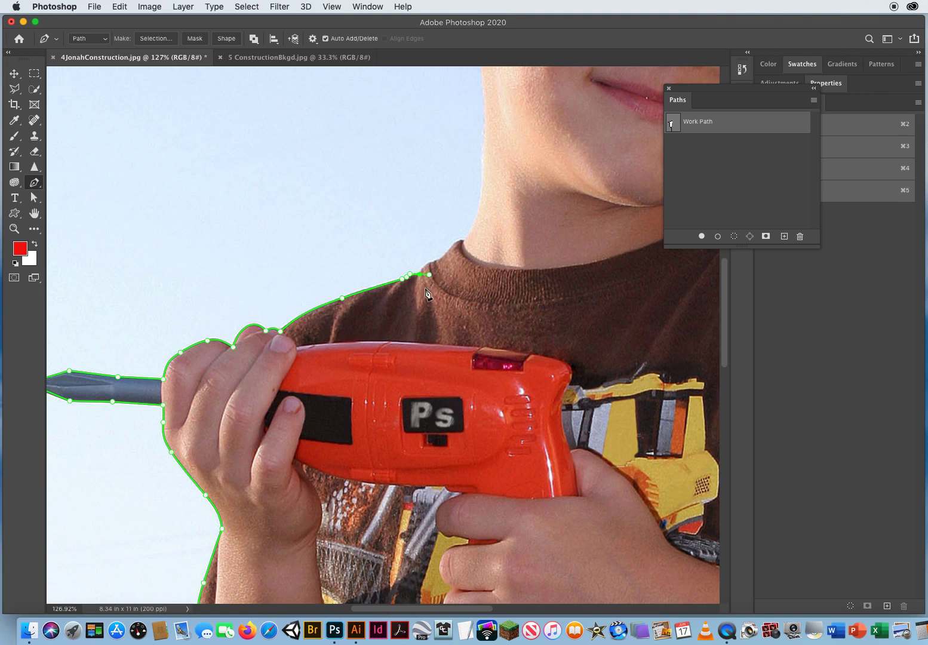
Trace around the shirt collar and up the side of the neck to the ear
{"action": "left_click", "coordinate": [420, 275]}
{"action": "left_click", "coordinate": [422, 264]}
{"action": "left_click", "coordinate": [453, 260]}
{"action": "left_click", "coordinate": [441, 260], "text": "alt"}
{"action": "left_click_drag", "start_coordinate": [466, 240], "coordinate": [262, 480]}
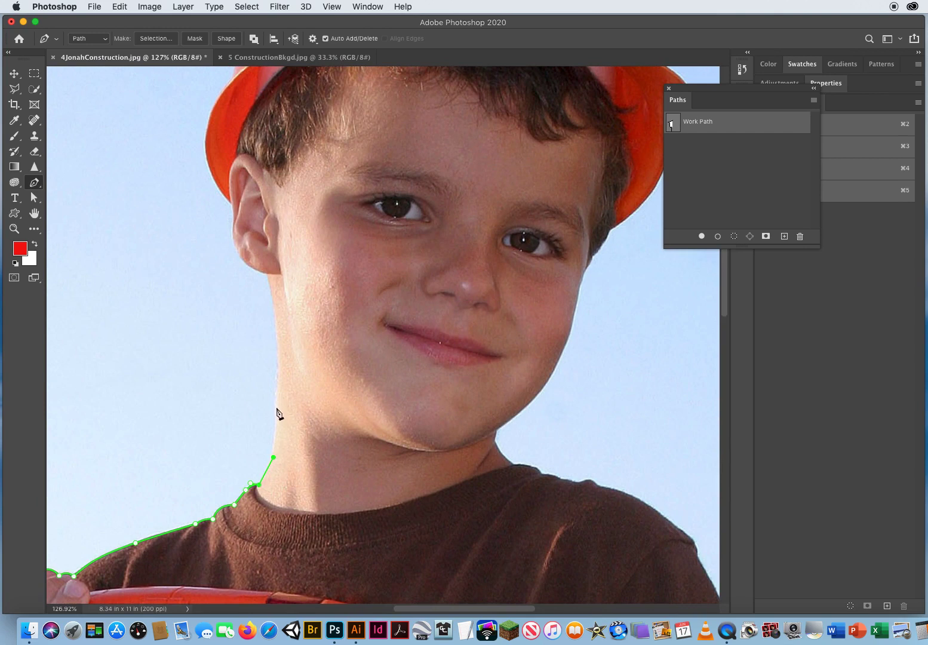
{"action": "left_click_drag", "start_coordinate": [278, 409], "coordinate": [278, 374]}
{"action": "left_click_drag", "start_coordinate": [268, 276], "coordinate": [253, 206]}
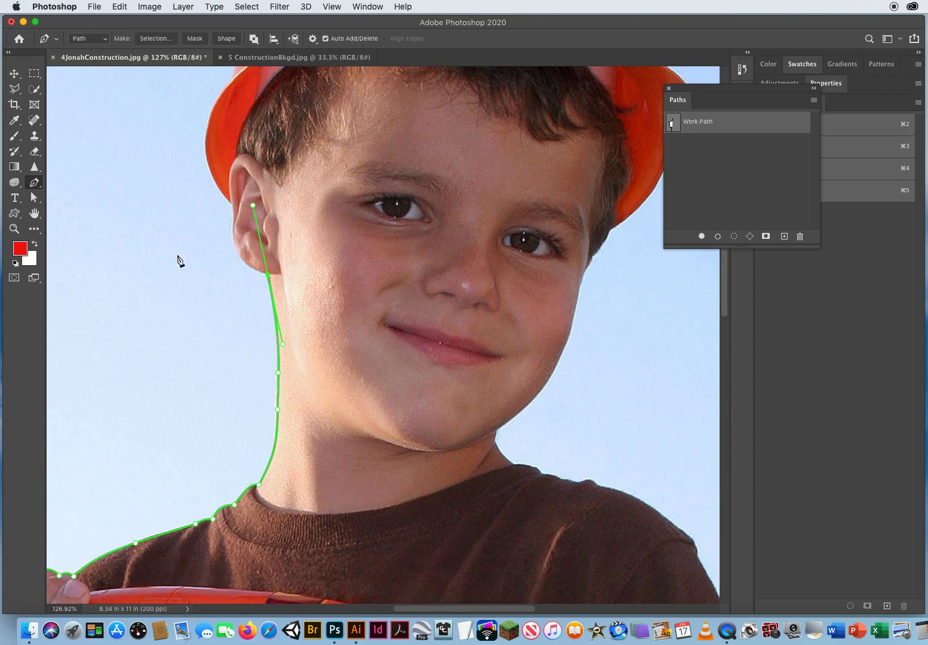
Zoom to 200%, convert the anchor below the ear to a corner point, and trace around the ear
{"action": "left_click", "coordinate": [15, 229]}
{"action": "left_click", "coordinate": [285, 261]}
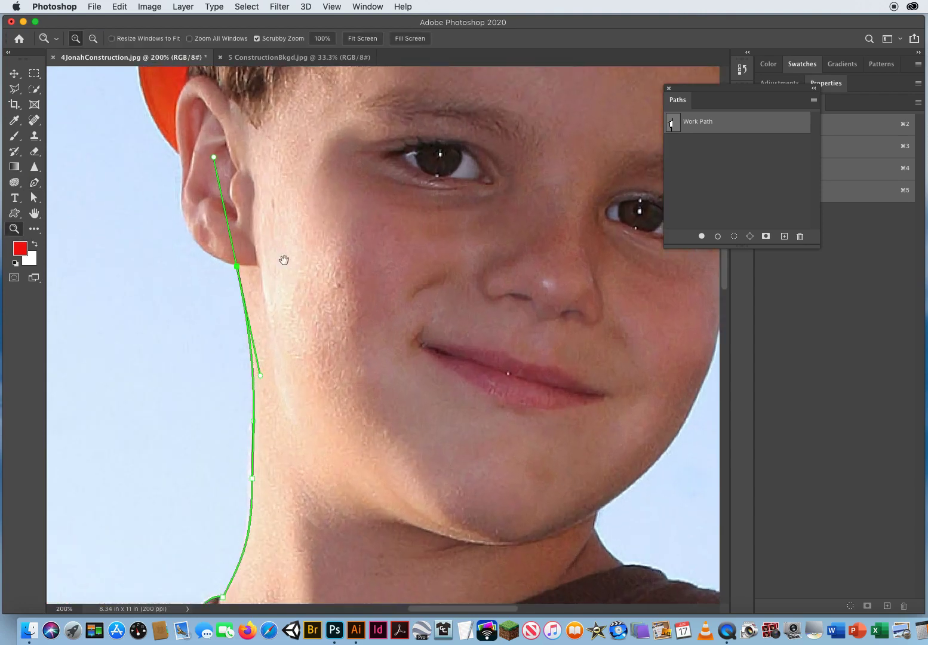
{"action": "left_click_drag", "start_coordinate": [284, 260], "coordinate": [426, 357]}
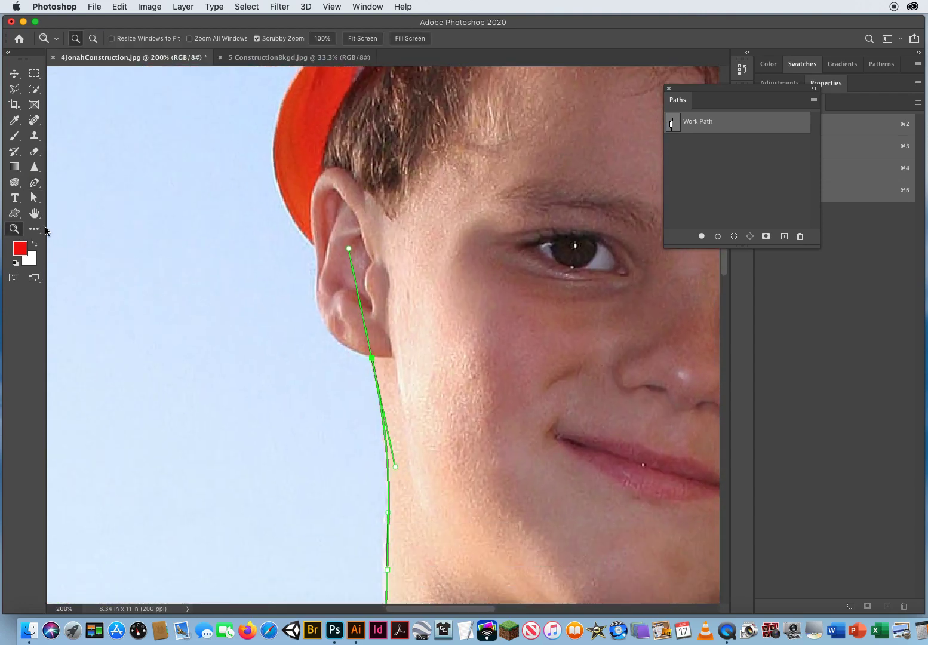
{"action": "left_click", "coordinate": [34, 182]}
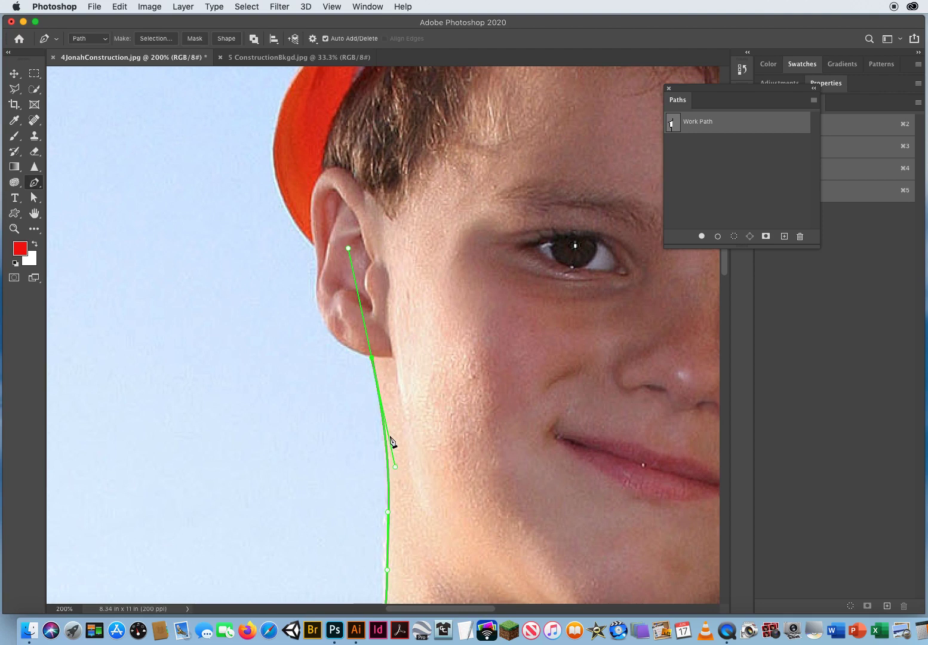
{"action": "left_click", "coordinate": [372, 357], "text": "alt"}
{"action": "left_click_drag", "start_coordinate": [335, 338], "coordinate": [313, 235]}
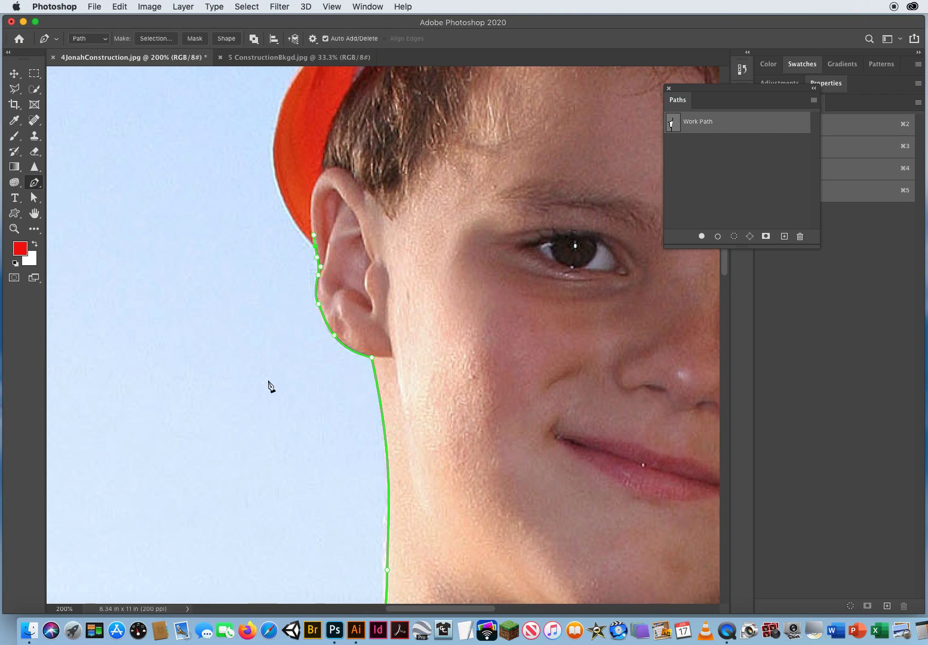
Trace from the top of the ear up along the hard hat's brim edge
{"action": "scroll", "coordinate": [358, 215], "scroll_direction": "up", "scroll_amount": 8}
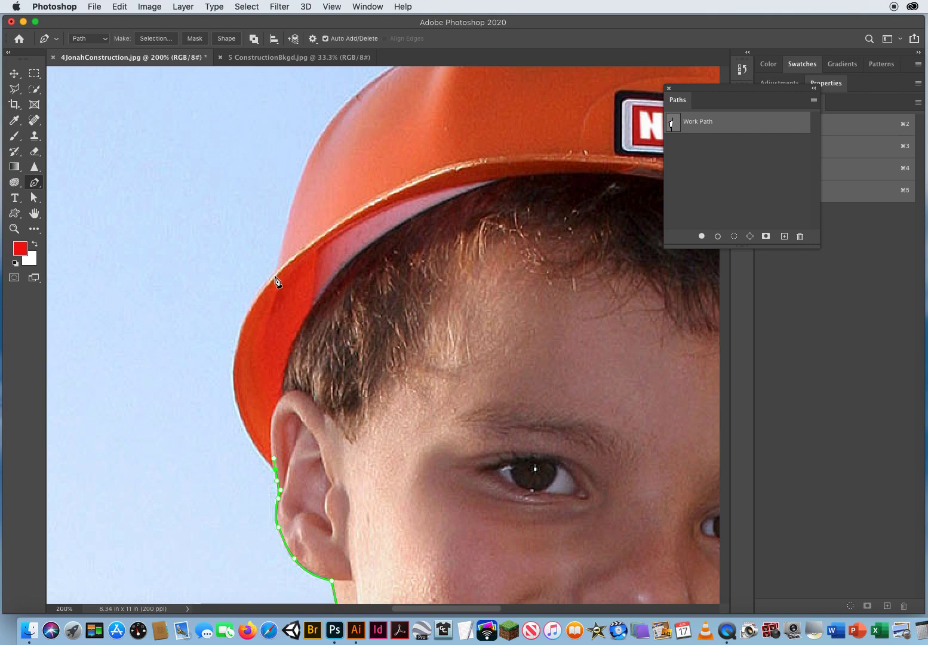
{"action": "left_click", "coordinate": [276, 470]}
{"action": "left_click_drag", "start_coordinate": [277, 272], "coordinate": [336, 207]}
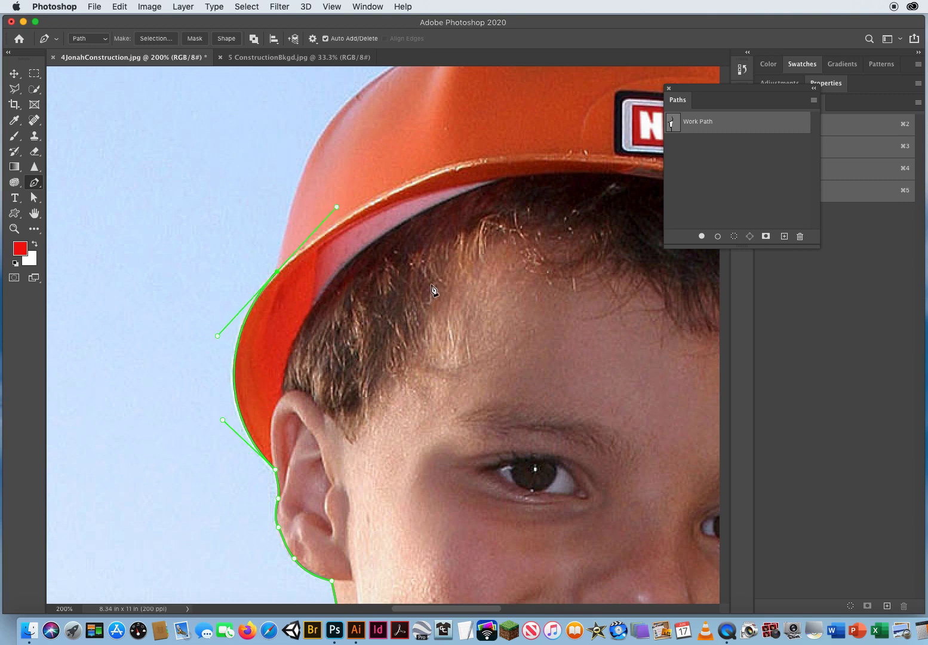
Trace up the left side of the hard hat toward its top
{"action": "scroll", "coordinate": [428, 292], "scroll_direction": "up", "scroll_amount": 5}
{"action": "scroll", "coordinate": [428, 293], "scroll_direction": "right", "scroll_amount": 5}
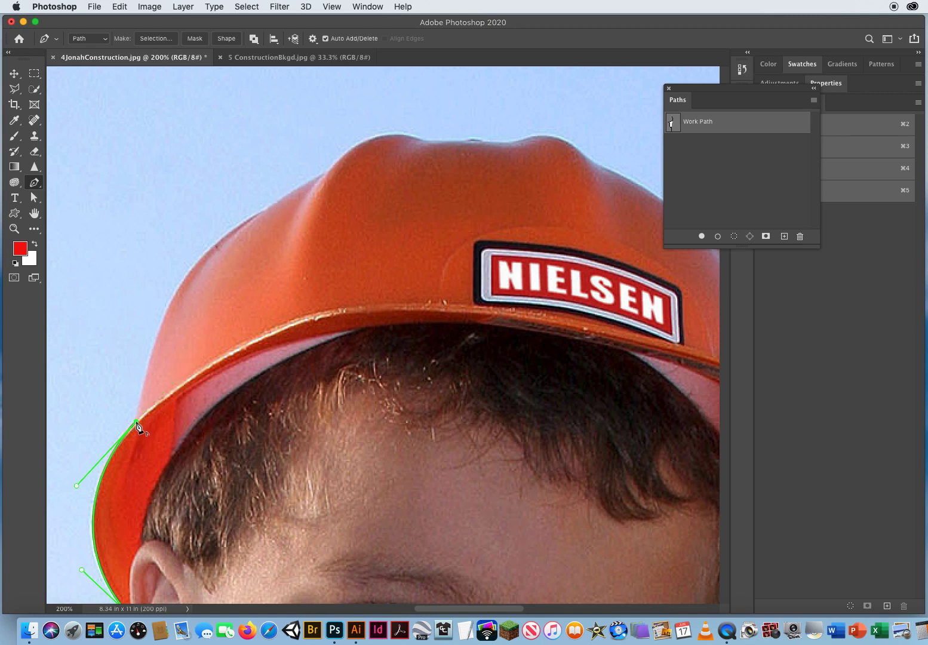
{"action": "left_click_drag", "start_coordinate": [136, 421], "coordinate": [157, 328]}
{"action": "left_click_drag", "start_coordinate": [265, 210], "coordinate": [354, 161]}
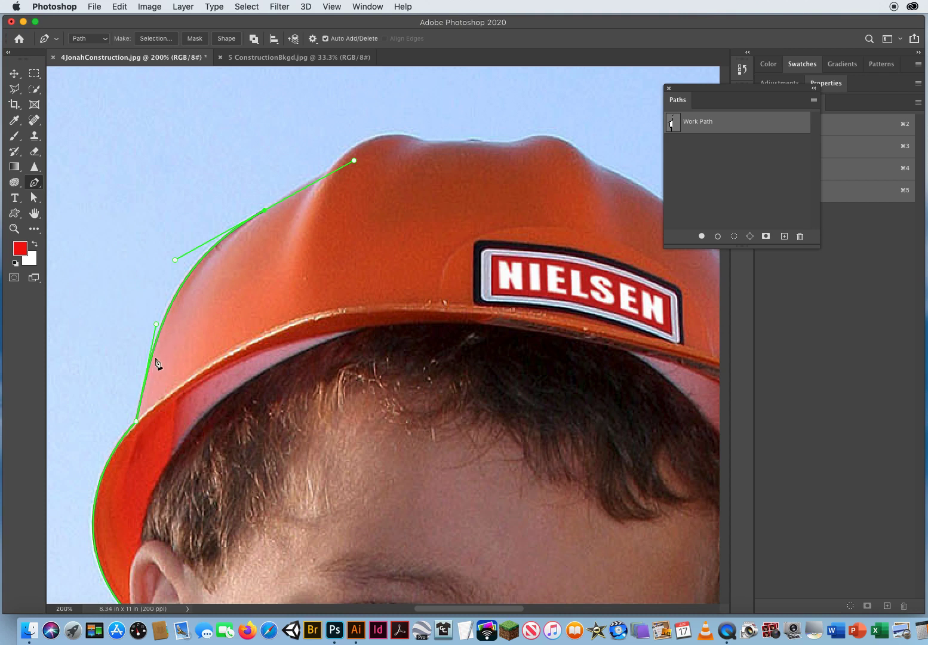
{"action": "left_click", "coordinate": [265, 211], "text": "alt"}
{"action": "left_click_drag", "start_coordinate": [272, 204], "coordinate": [352, 161]}
Trace across the bumpy top edge of the hard hat
{"action": "scroll", "coordinate": [377, 293], "scroll_direction": "right", "scroll_amount": 5}
{"action": "scroll", "coordinate": [378, 293], "scroll_direction": "up", "scroll_amount": 2}
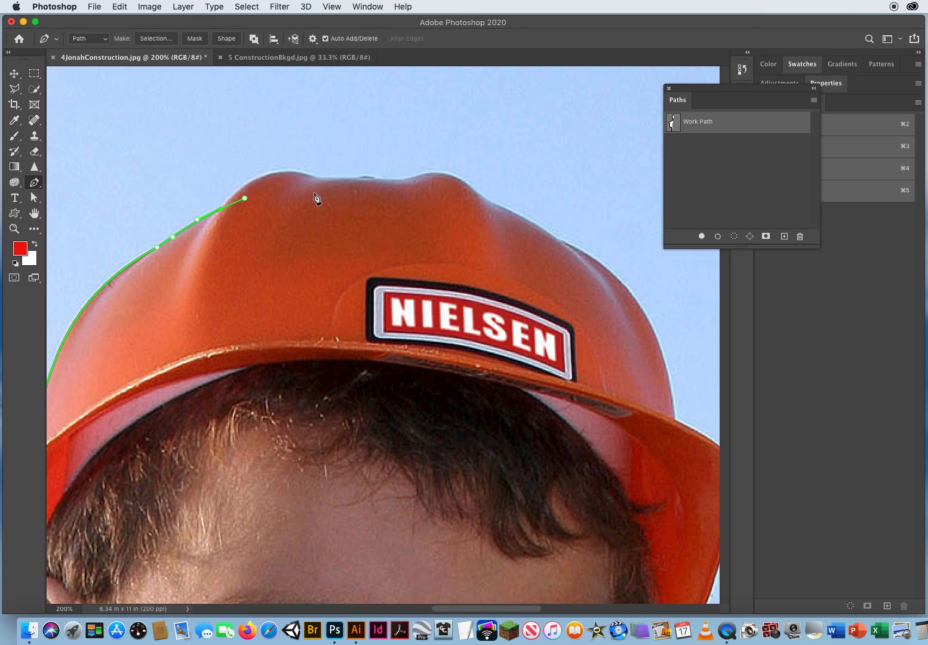
{"action": "left_click", "coordinate": [222, 210]}
{"action": "left_click", "coordinate": [316, 179]}
{"action": "left_click_drag", "start_coordinate": [331, 190], "coordinate": [347, 194]}
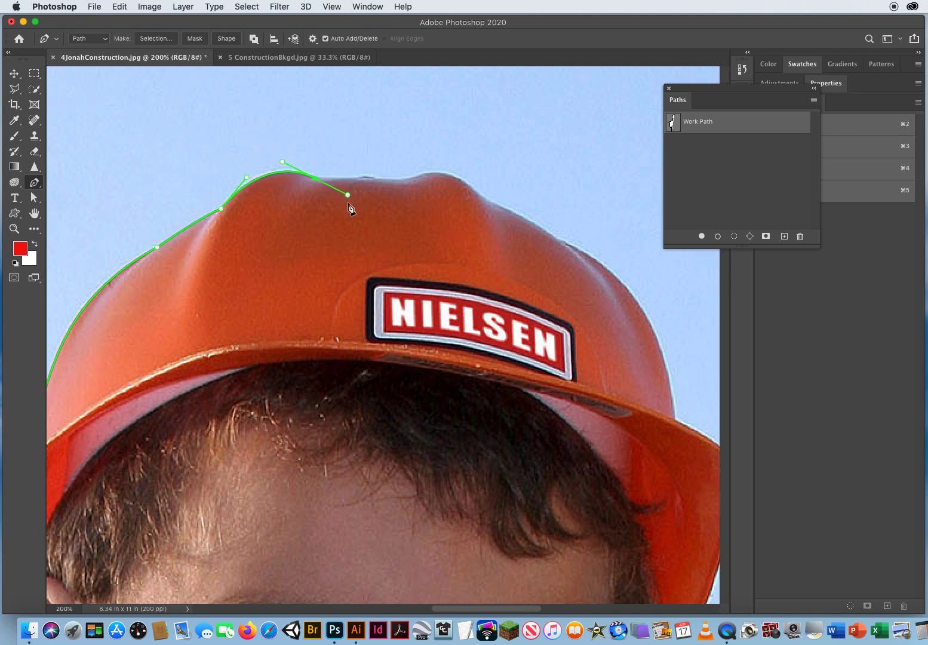
{"action": "left_click", "coordinate": [322, 178], "text": "alt"}
{"action": "left_click_drag", "start_coordinate": [380, 180], "coordinate": [426, 175]}
Trace down the right side of the hard hat to the brim
{"action": "left_click_drag", "start_coordinate": [466, 185], "coordinate": [482, 199]}
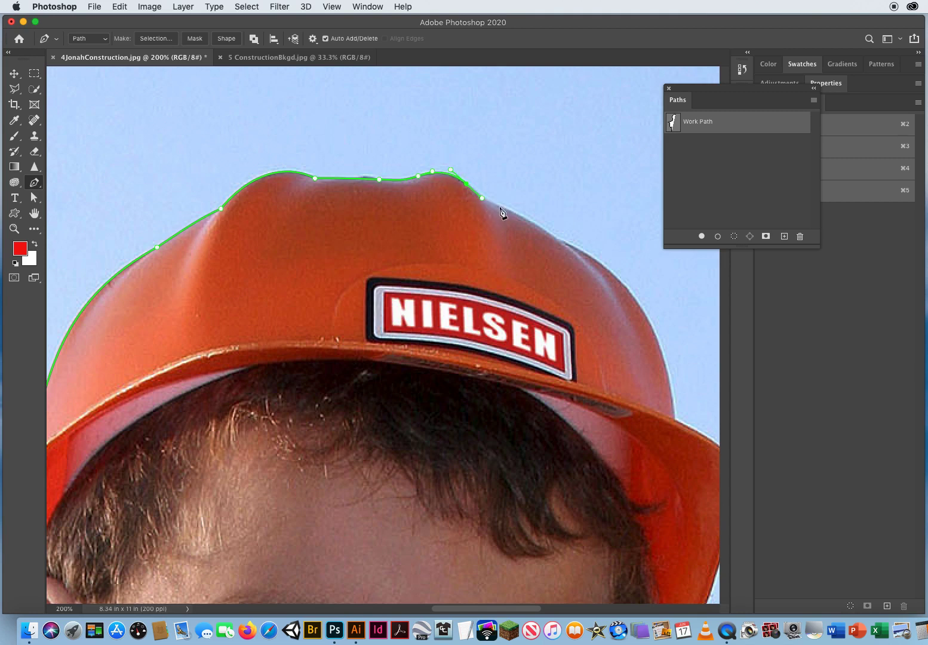
{"action": "left_click_drag", "start_coordinate": [514, 216], "coordinate": [517, 218]}
{"action": "left_click", "coordinate": [516, 213]}
{"action": "left_click_drag", "start_coordinate": [441, 334], "coordinate": [178, 306]}
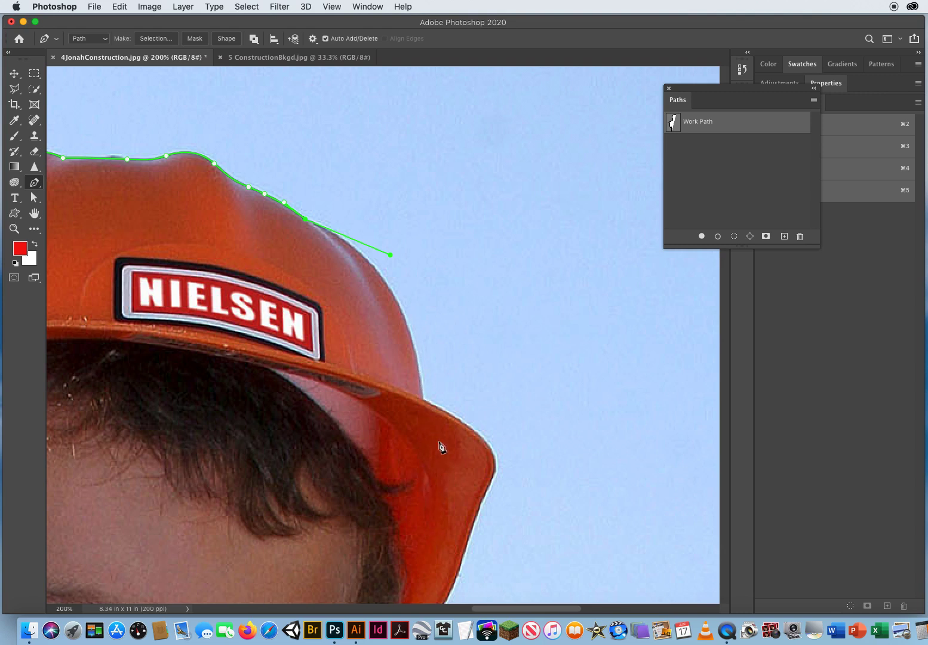
{"action": "left_click_drag", "start_coordinate": [423, 399], "coordinate": [430, 476]}
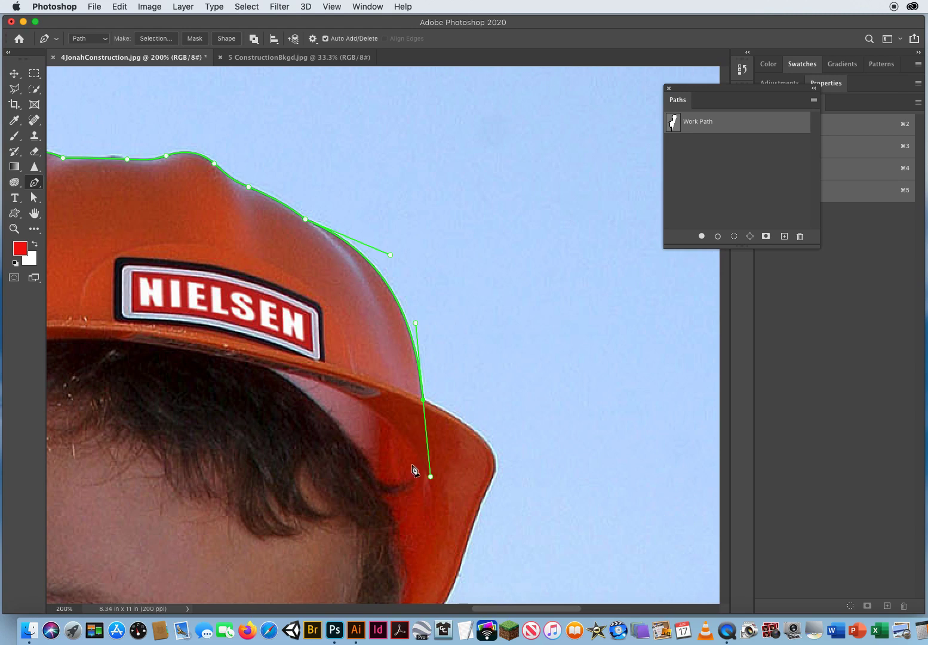
Trace around the right tip of the hard hat brim and back toward the face
{"action": "scroll", "coordinate": [421, 472], "scroll_direction": "down", "scroll_amount": 10}
{"action": "scroll", "coordinate": [420, 472], "scroll_direction": "right", "scroll_amount": 5}
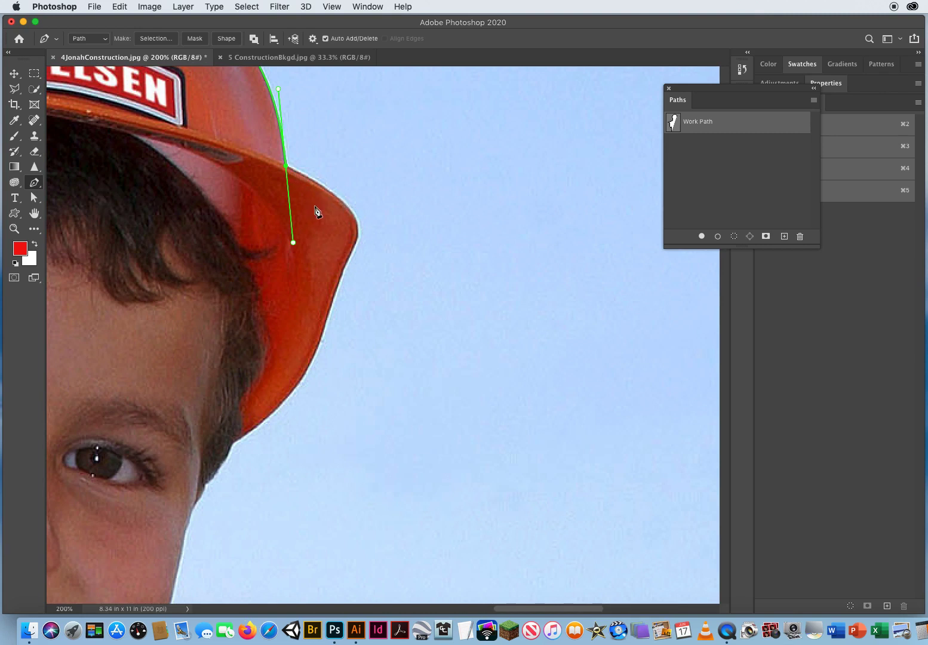
{"action": "left_click", "coordinate": [286, 167]}
{"action": "left_click_drag", "start_coordinate": [309, 175], "coordinate": [306, 174]}
{"action": "left_click_drag", "start_coordinate": [344, 203], "coordinate": [359, 220]}
{"action": "left_click_drag", "start_coordinate": [352, 252], "coordinate": [341, 276]}
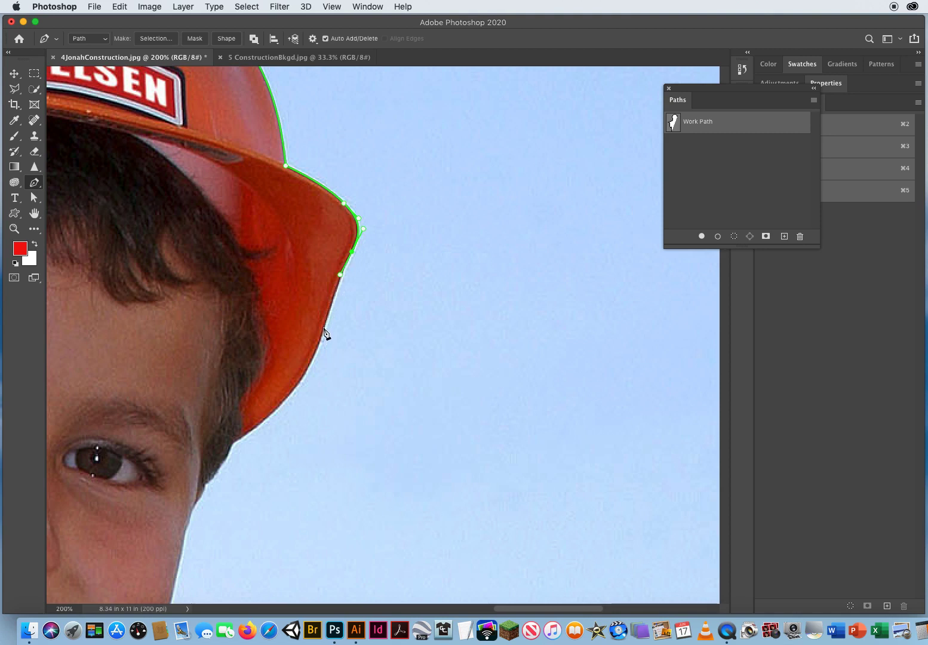
{"action": "left_click_drag", "start_coordinate": [324, 328], "coordinate": [310, 373]}
{"action": "left_click_drag", "start_coordinate": [232, 444], "coordinate": [169, 484]}
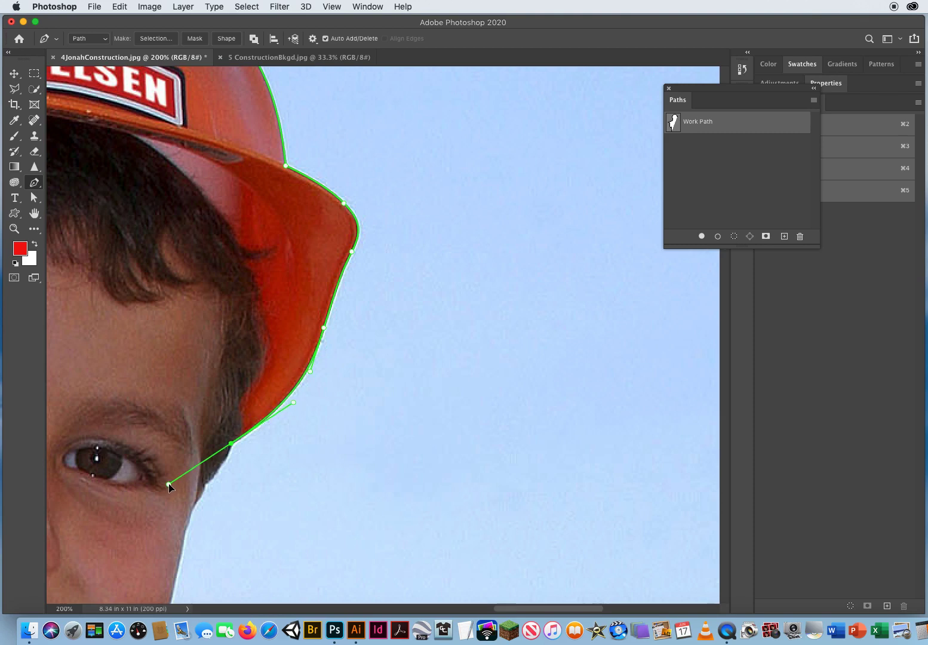
Convert the last anchor to a corner point and trace down along the hair at the temple
{"action": "scroll", "coordinate": [280, 464], "scroll_direction": "down", "scroll_amount": 5}
{"action": "scroll", "coordinate": [279, 464], "scroll_direction": "left", "scroll_amount": 4}
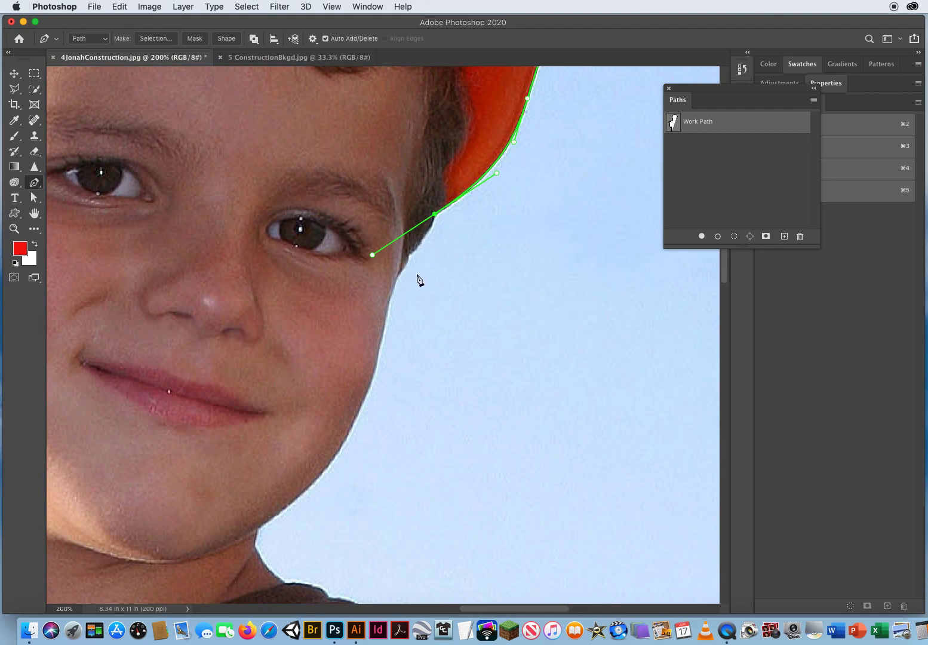
{"action": "left_click", "coordinate": [435, 215]}
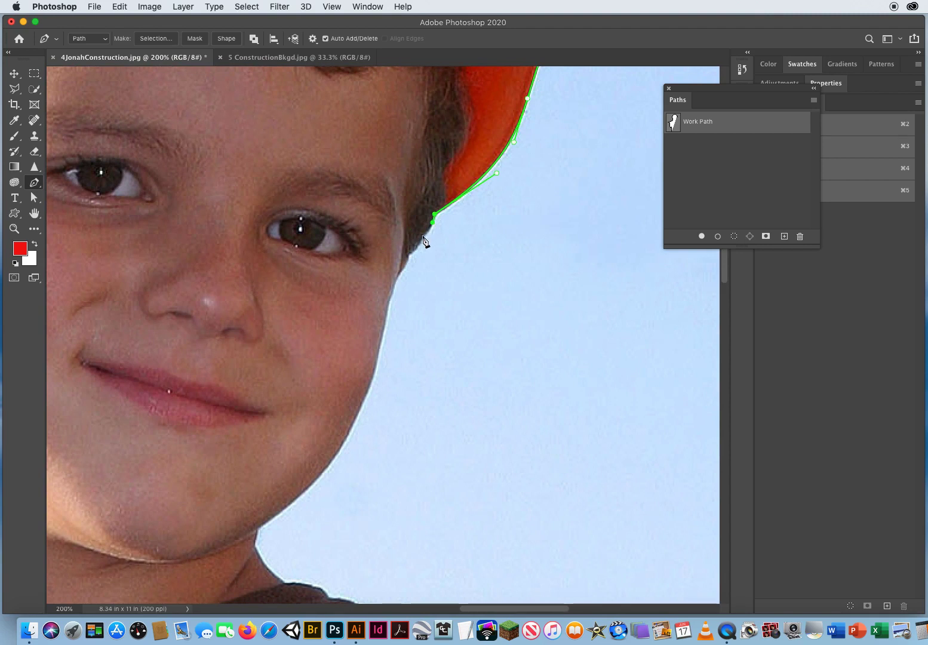
{"action": "left_click_drag", "start_coordinate": [423, 236], "coordinate": [416, 242]}
{"action": "left_click", "coordinate": [423, 237]}
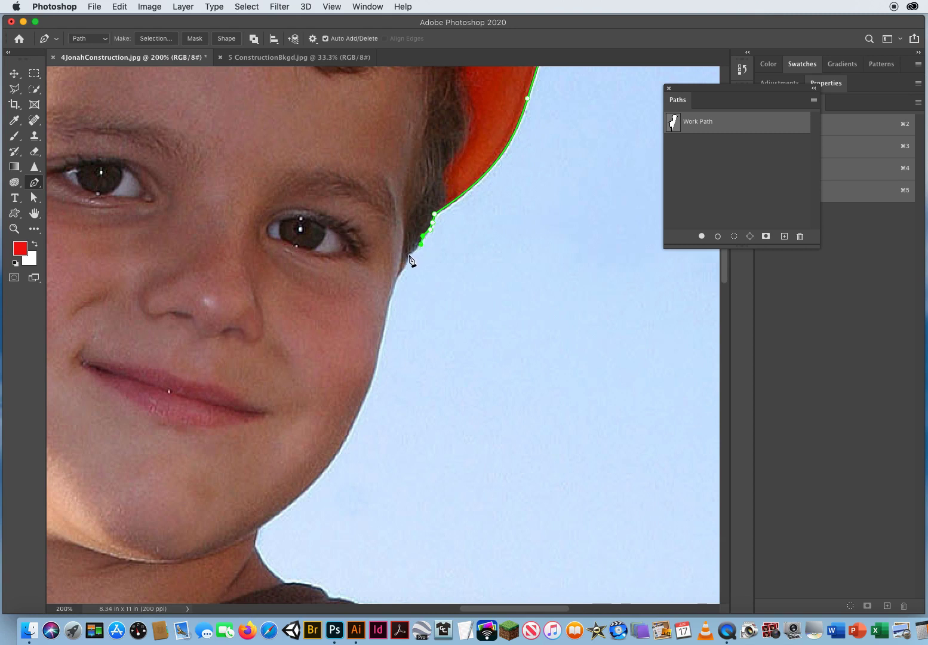
Trace down the side of the cheek toward the chin, converting the temple anchor to a corner point
{"action": "left_click_drag", "start_coordinate": [408, 256], "coordinate": [401, 263]}
{"action": "left_click", "coordinate": [409, 256]}
{"action": "left_click_drag", "start_coordinate": [397, 277], "coordinate": [389, 287]}
{"action": "left_click", "coordinate": [395, 280]}
{"action": "left_click_drag", "start_coordinate": [378, 355], "coordinate": [371, 385]}
{"action": "left_click_drag", "start_coordinate": [335, 456], "coordinate": [373, 306]}
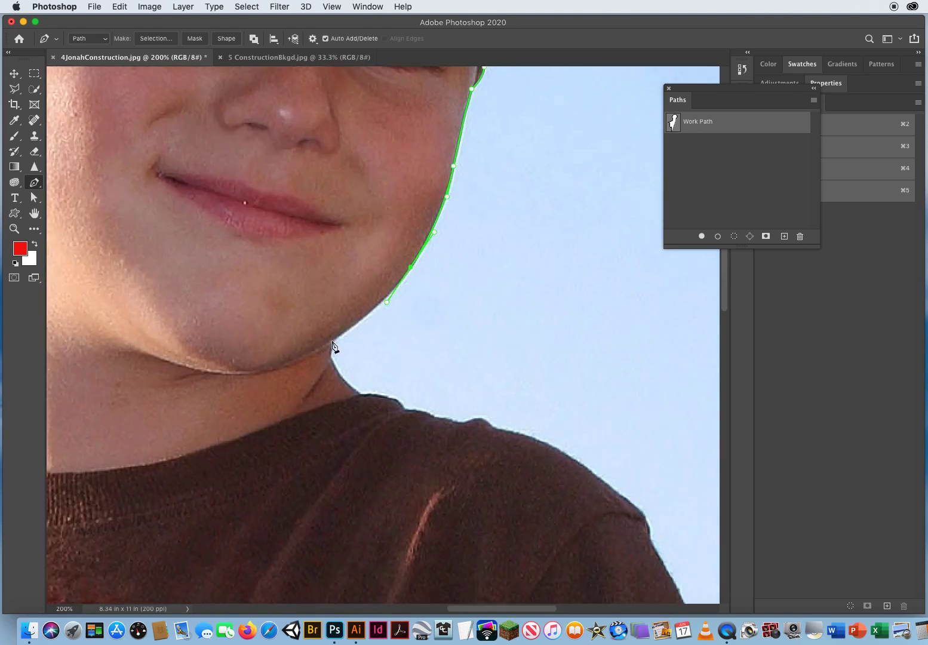
Trace around the chin and down the neck to the shoulder, converting the neck anchor to a corner
{"action": "left_click_drag", "start_coordinate": [332, 342], "coordinate": [302, 362]}
{"action": "mouse_move", "coordinate": [330, 359]}
{"action": "left_mouse_down"}
{"action": "mouse_move", "coordinate": [287, 388]}
{"action": "mouse_move", "coordinate": [406, 323]}
{"action": "mouse_move", "coordinate": [306, 410]}
{"action": "mouse_move", "coordinate": [377, 384]}
{"action": "mouse_move", "coordinate": [416, 339]}
{"action": "mouse_move", "coordinate": [368, 365]}
{"action": "mouse_move", "coordinate": [328, 365]}
{"action": "left_mouse_up"}
{"action": "left_click_drag", "start_coordinate": [362, 395], "coordinate": [381, 409]}
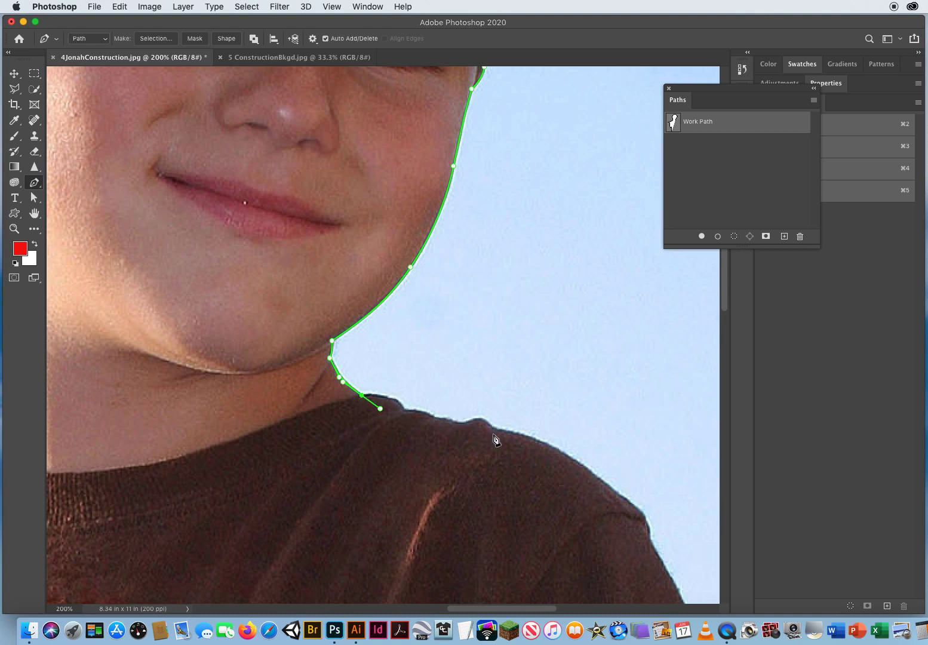
{"action": "left_click", "coordinate": [362, 395]}
{"action": "left_click", "coordinate": [385, 396]}
{"action": "left_click_drag", "start_coordinate": [405, 410], "coordinate": [408, 425]}
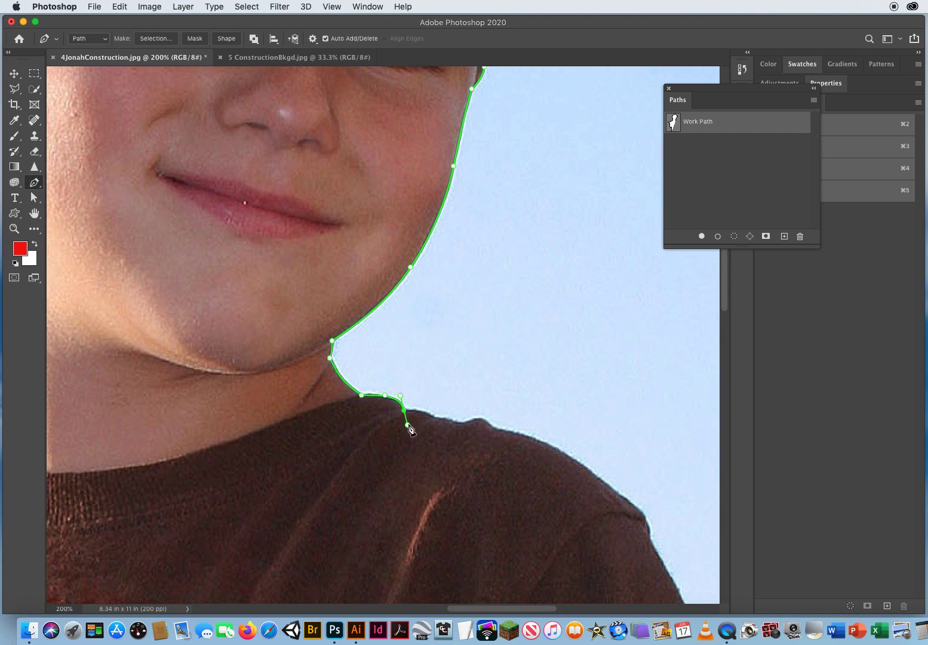
Trace along the top of the shoulder across the collar bumps
{"action": "left_click", "coordinate": [404, 411]}
{"action": "left_click_drag", "start_coordinate": [434, 418], "coordinate": [440, 425]}
{"action": "left_click", "coordinate": [452, 419]}
{"action": "left_click", "coordinate": [455, 421]}
{"action": "left_click_drag", "start_coordinate": [463, 423], "coordinate": [479, 418]}
{"action": "left_click", "coordinate": [498, 438]}
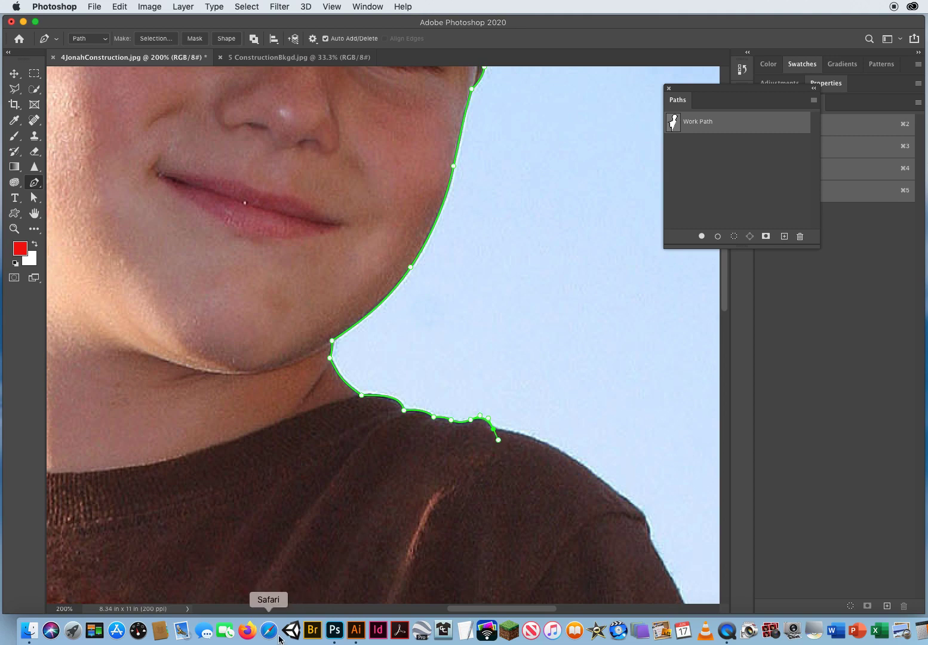
Continue tracing down the slope of the shoulder to the top of the sleeve
{"action": "scroll", "coordinate": [238, 358], "scroll_direction": "down", "scroll_amount": 8}
{"action": "scroll", "coordinate": [239, 358], "scroll_direction": "right", "scroll_amount": 8}
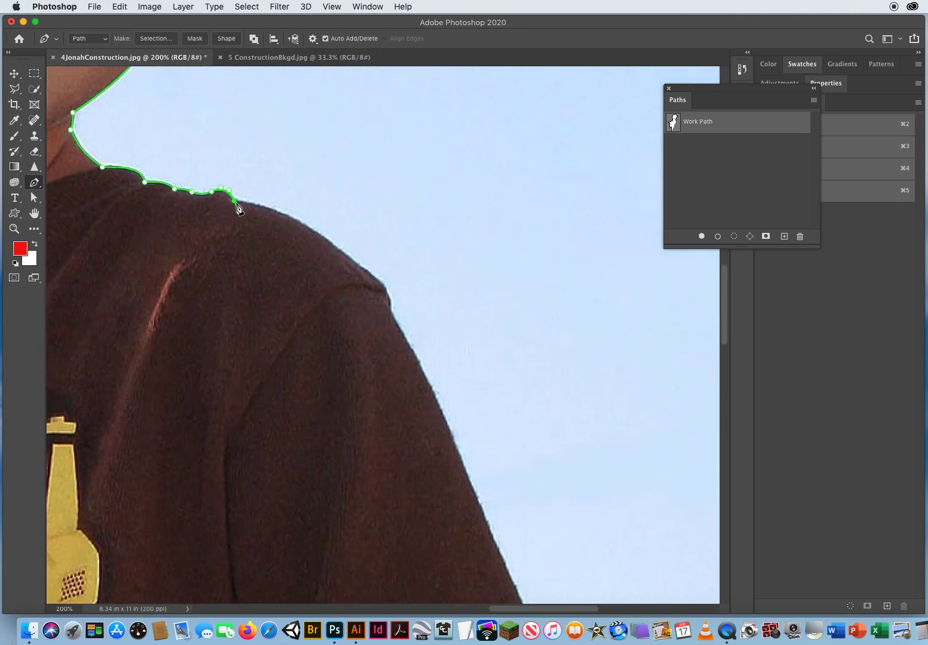
{"action": "left_click", "coordinate": [239, 212]}
{"action": "left_click", "coordinate": [234, 201]}
{"action": "left_click_drag", "start_coordinate": [255, 205], "coordinate": [272, 207]}
{"action": "left_click_drag", "start_coordinate": [334, 245], "coordinate": [358, 268]}
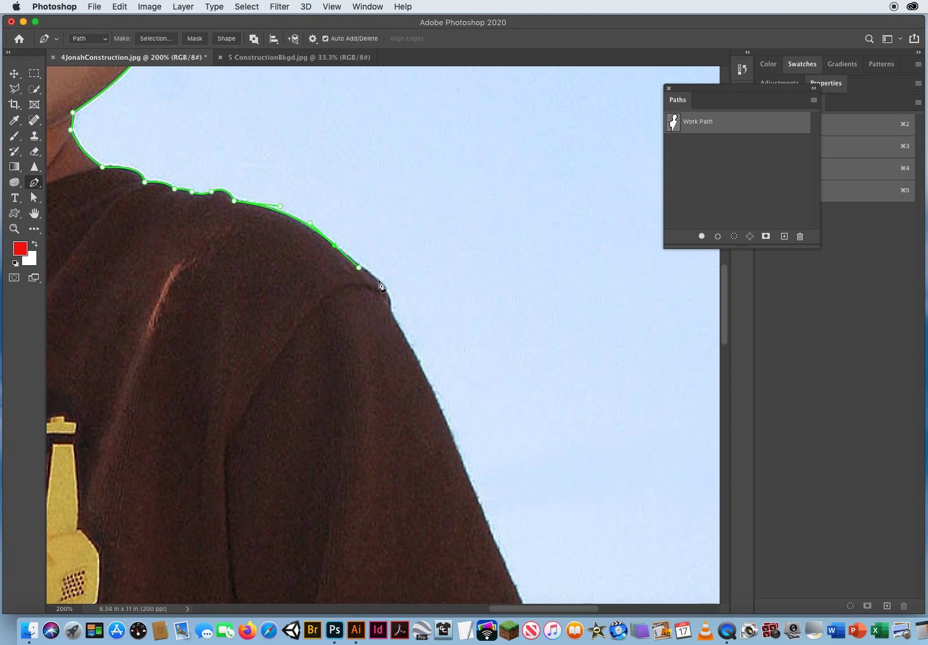
{"action": "left_click_drag", "start_coordinate": [379, 280], "coordinate": [386, 320]}
{"action": "left_click", "coordinate": [387, 320]}
{"action": "left_click_drag", "start_coordinate": [430, 432], "coordinate": [261, 200]}
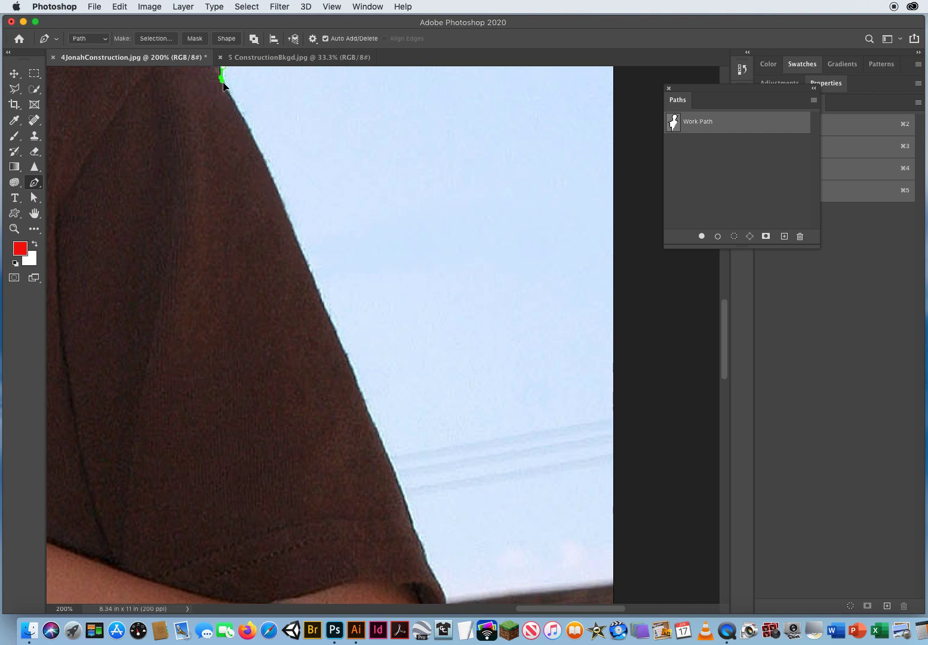
Trace down the outer edge of the sleeve
{"action": "left_click", "coordinate": [243, 119]}
{"action": "left_click_drag", "start_coordinate": [289, 220], "coordinate": [308, 271]}
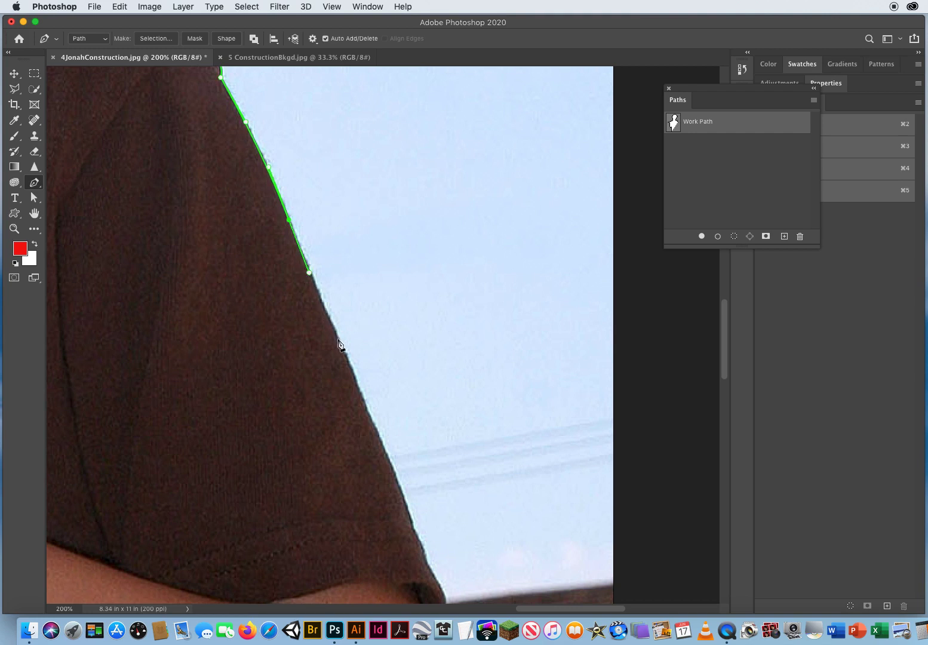
{"action": "left_click_drag", "start_coordinate": [339, 340], "coordinate": [352, 372]}
{"action": "left_click", "coordinate": [368, 414]}
{"action": "left_click_drag", "start_coordinate": [369, 421], "coordinate": [373, 429]}
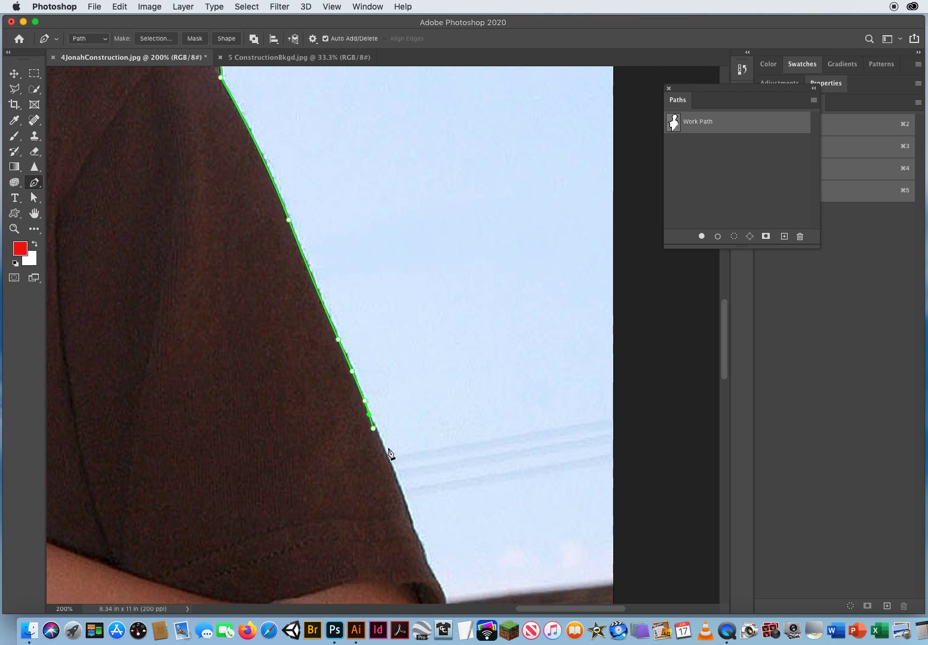
{"action": "left_click_drag", "start_coordinate": [400, 486], "coordinate": [409, 511]}
{"action": "scroll", "coordinate": [418, 518], "scroll_direction": "down", "scroll_amount": 5}
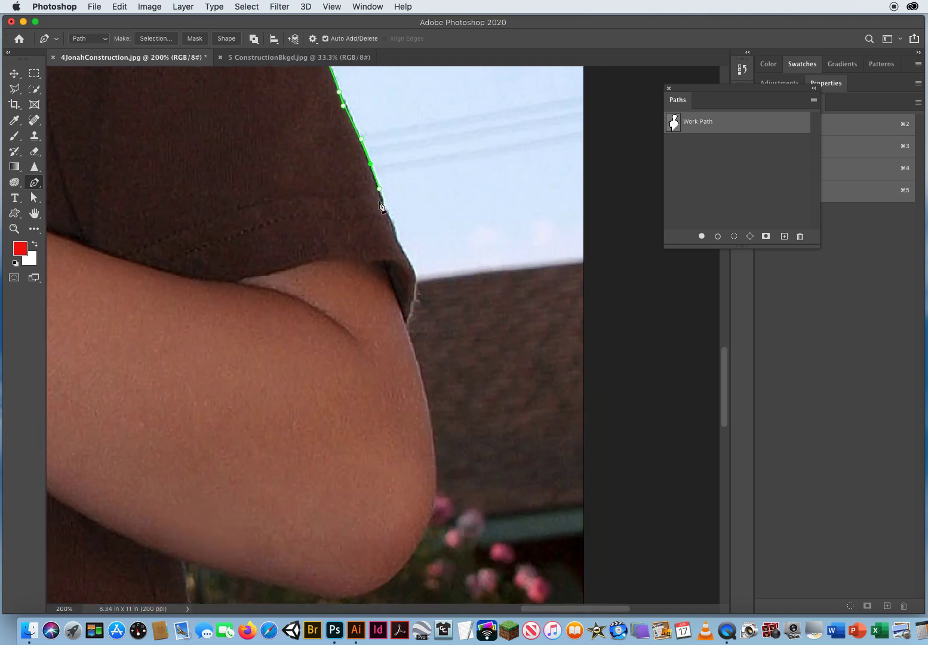
Trace around the sleeve hem onto the upper arm
{"action": "left_click", "coordinate": [383, 203]}
{"action": "mouse_move", "coordinate": [395, 237]}
{"action": "left_mouse_down"}
{"action": "mouse_move", "coordinate": [335, 265]}
{"action": "mouse_move", "coordinate": [395, 245]}
{"action": "left_mouse_up"}
{"action": "left_click", "coordinate": [415, 273]}
{"action": "left_click", "coordinate": [411, 307]}
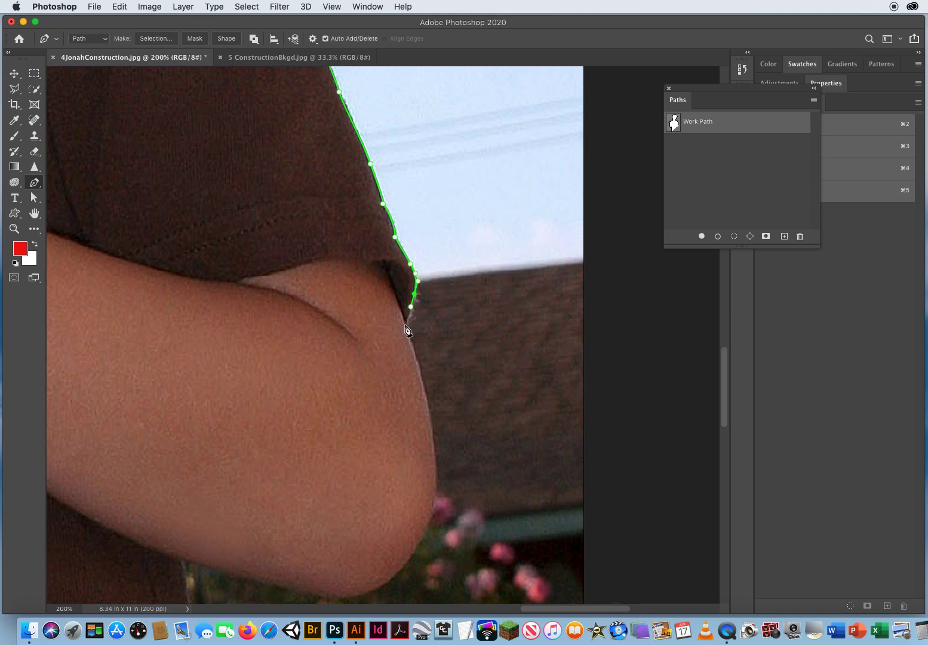
{"action": "left_click", "coordinate": [401, 332]}
{"action": "left_click_drag", "start_coordinate": [446, 428], "coordinate": [407, 257]}
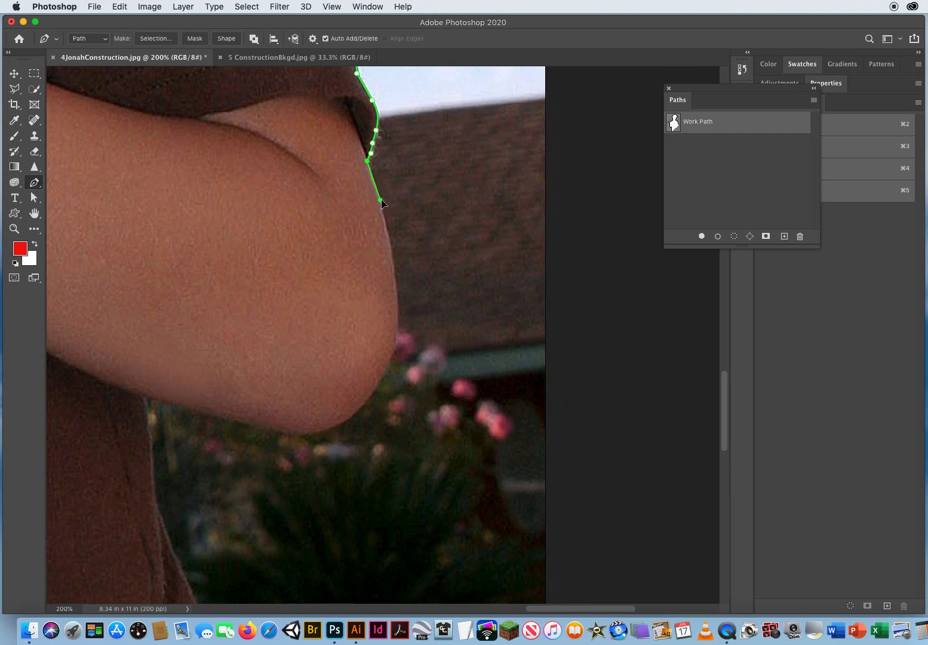
Undo two misplaced anchors and trace around the outside of the elbow
{"action": "key", "text": "super+z"}
{"action": "left_click", "coordinate": [372, 193]}
{"action": "key", "text": "super+z"}
{"action": "left_click", "coordinate": [374, 179]}
{"action": "left_click_drag", "start_coordinate": [396, 289], "coordinate": [399, 330]}
{"action": "left_click_drag", "start_coordinate": [375, 386], "coordinate": [352, 421]}
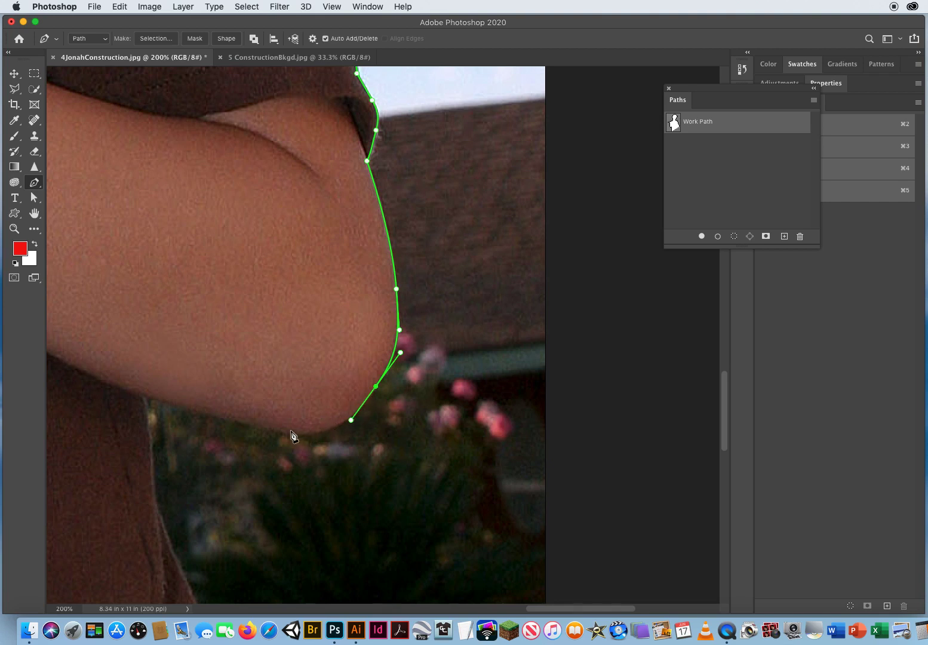
Trace along the underside of the forearm and make a corner where it meets the shirt's side
{"action": "left_click_drag", "start_coordinate": [291, 430], "coordinate": [253, 424]}
{"action": "left_click_drag", "start_coordinate": [143, 395], "coordinate": [96, 376]}
{"action": "left_click_drag", "start_coordinate": [260, 368], "coordinate": [298, 346]}
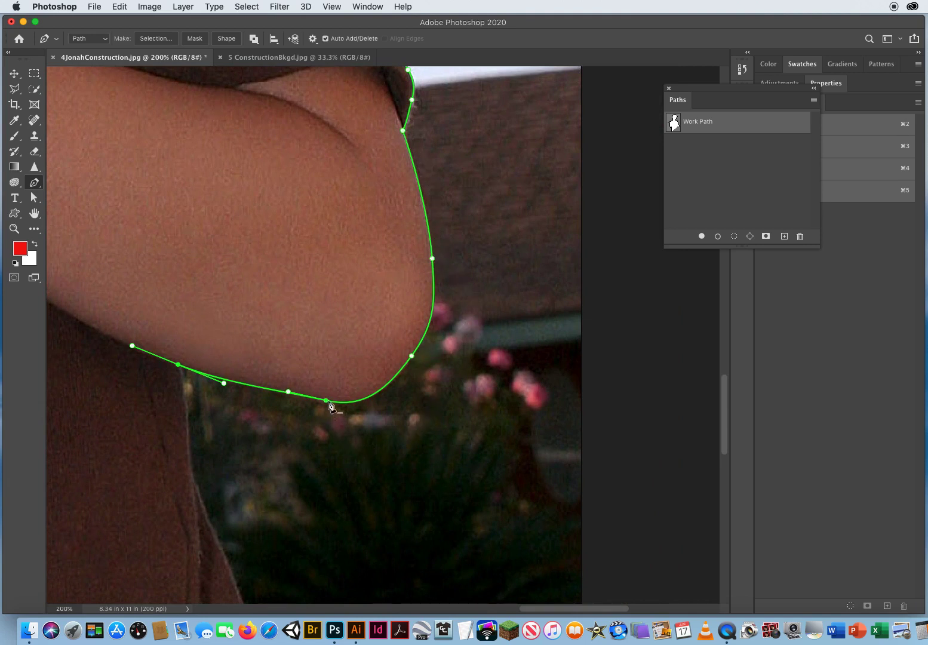
{"action": "left_click_drag", "start_coordinate": [345, 443], "coordinate": [334, 398]}
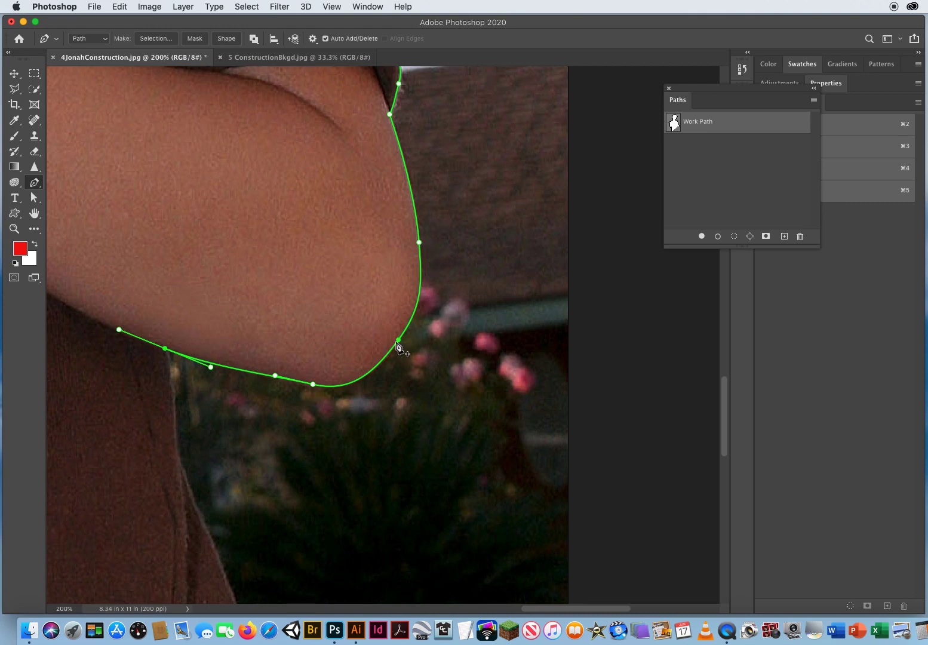
{"action": "left_click_drag", "start_coordinate": [266, 382], "coordinate": [440, 308]}
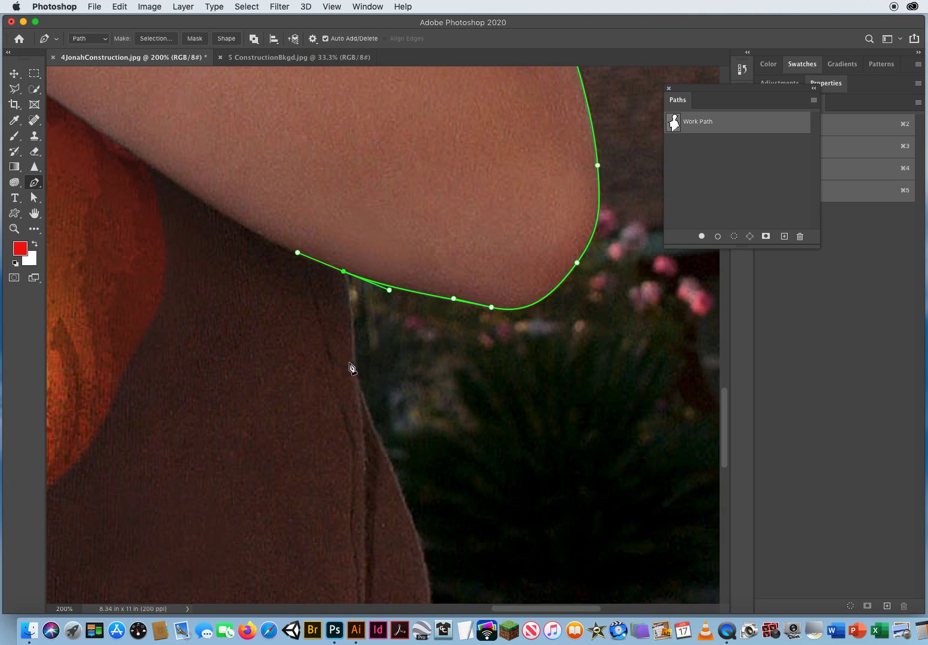
{"action": "left_click_drag", "start_coordinate": [352, 366], "coordinate": [453, 256]}
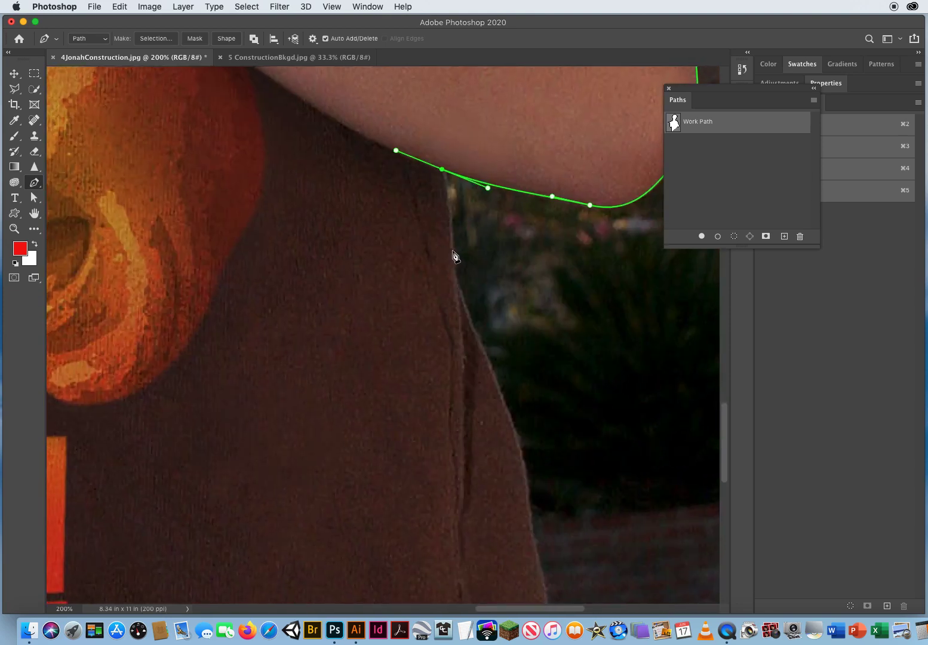
{"action": "left_click", "coordinate": [442, 170]}
{"action": "left_click_drag", "start_coordinate": [447, 191], "coordinate": [449, 200]}
{"action": "left_click_drag", "start_coordinate": [451, 230], "coordinate": [458, 300]}
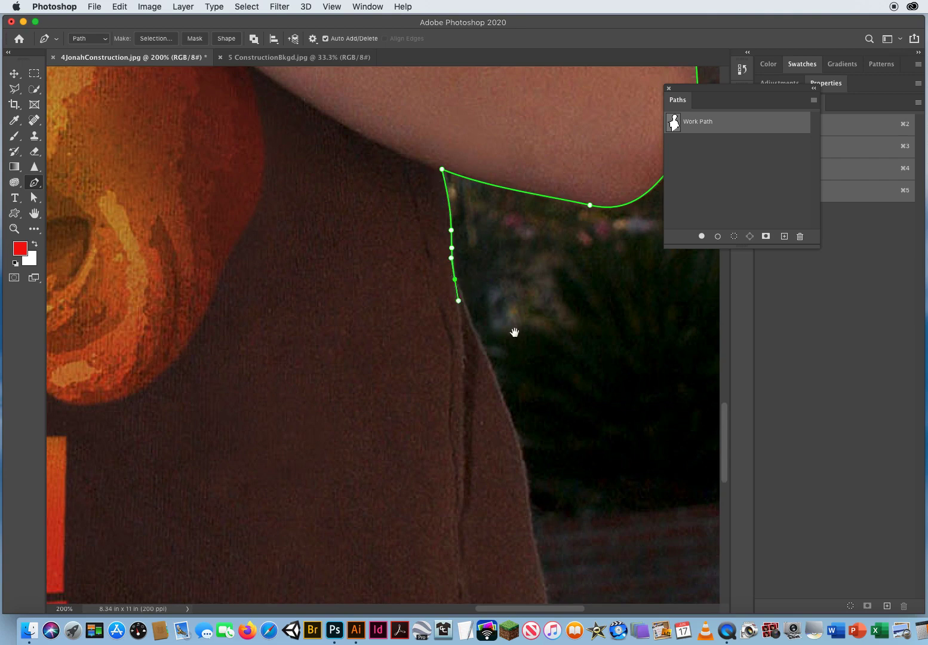
Trace down the side of the shirt
{"action": "left_click_drag", "start_coordinate": [514, 329], "coordinate": [385, 194]}
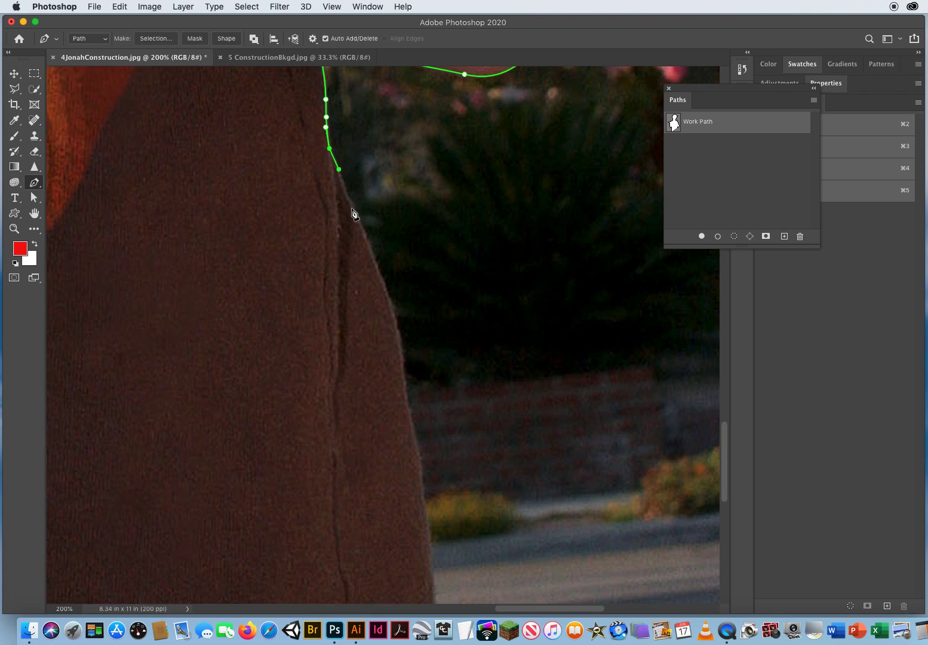
{"action": "left_click_drag", "start_coordinate": [350, 203], "coordinate": [359, 220]}
{"action": "left_click_drag", "start_coordinate": [385, 290], "coordinate": [397, 322]}
{"action": "left_click_drag", "start_coordinate": [403, 371], "coordinate": [404, 396]}
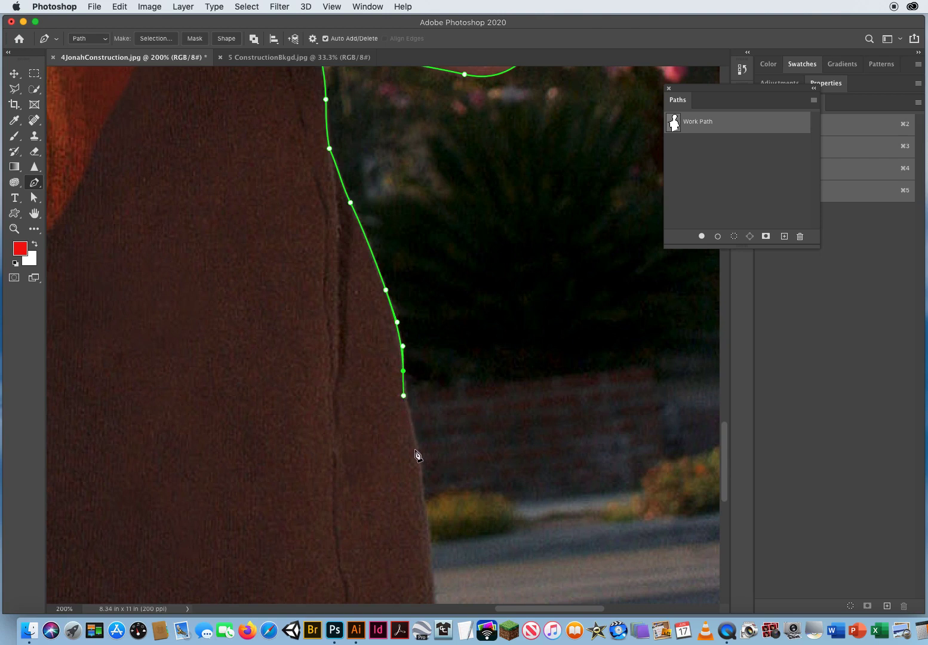
{"action": "left_click_drag", "start_coordinate": [416, 442], "coordinate": [421, 464]}
{"action": "scroll", "coordinate": [425, 474], "scroll_direction": "down", "scroll_amount": 10}
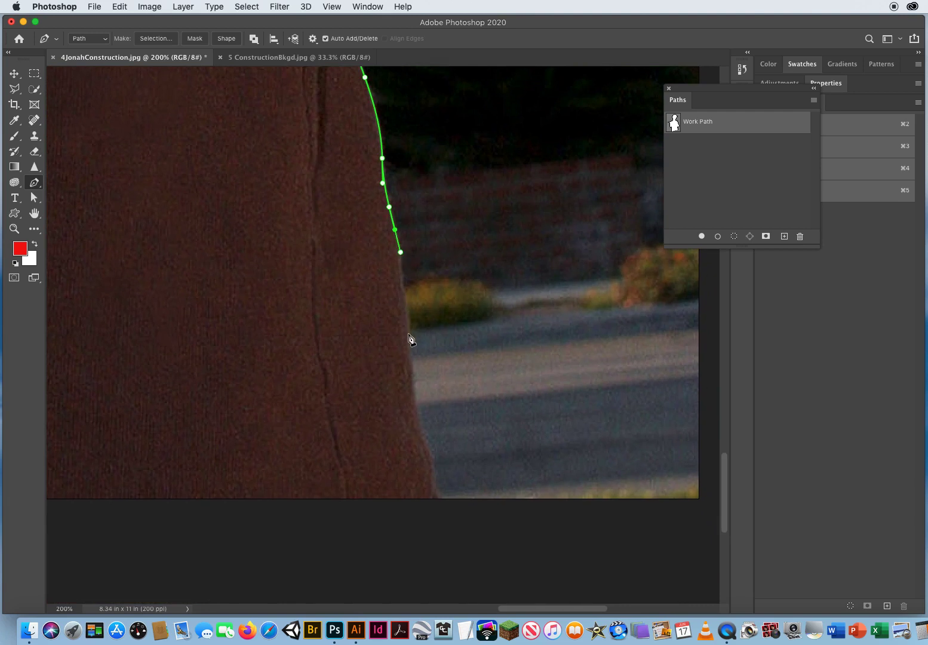
Continue tracing the shirt's side down to the bottom of the photo
{"action": "left_click_drag", "start_coordinate": [409, 335], "coordinate": [411, 379]}
{"action": "left_click_drag", "start_coordinate": [421, 436], "coordinate": [430, 460]}
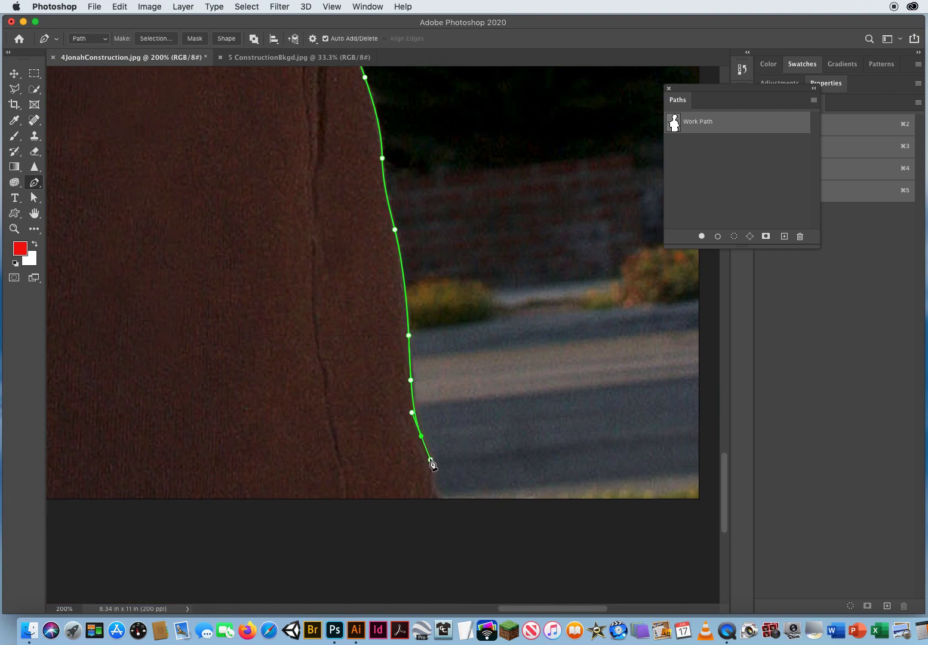
{"action": "left_click_drag", "start_coordinate": [437, 520], "coordinate": [436, 557]}
{"action": "left_click_drag", "start_coordinate": [151, 504], "coordinate": [636, 434]}
{"action": "left_click_drag", "start_coordinate": [222, 482], "coordinate": [527, 468]}
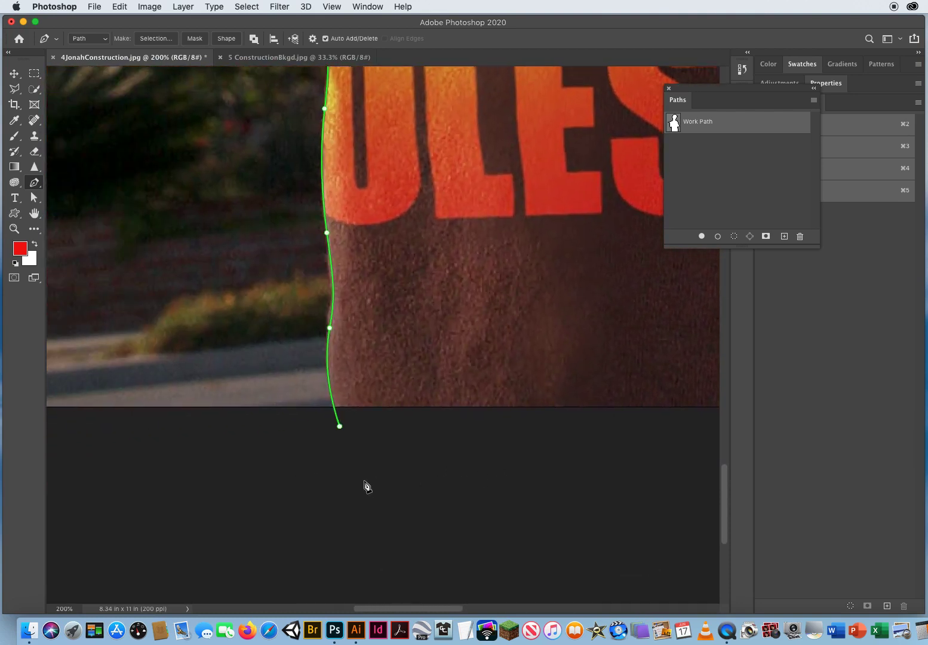
Close the path across the bottom of the photo
{"action": "left_click", "coordinate": [406, 481]}
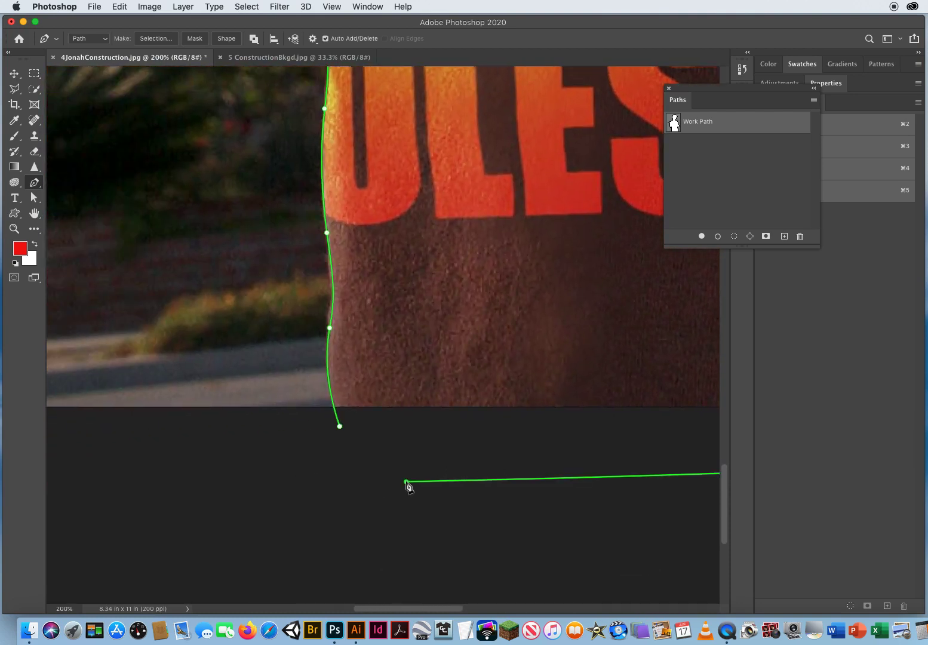
{"action": "left_click", "coordinate": [340, 426]}
{"action": "key", "text": "super+0"}
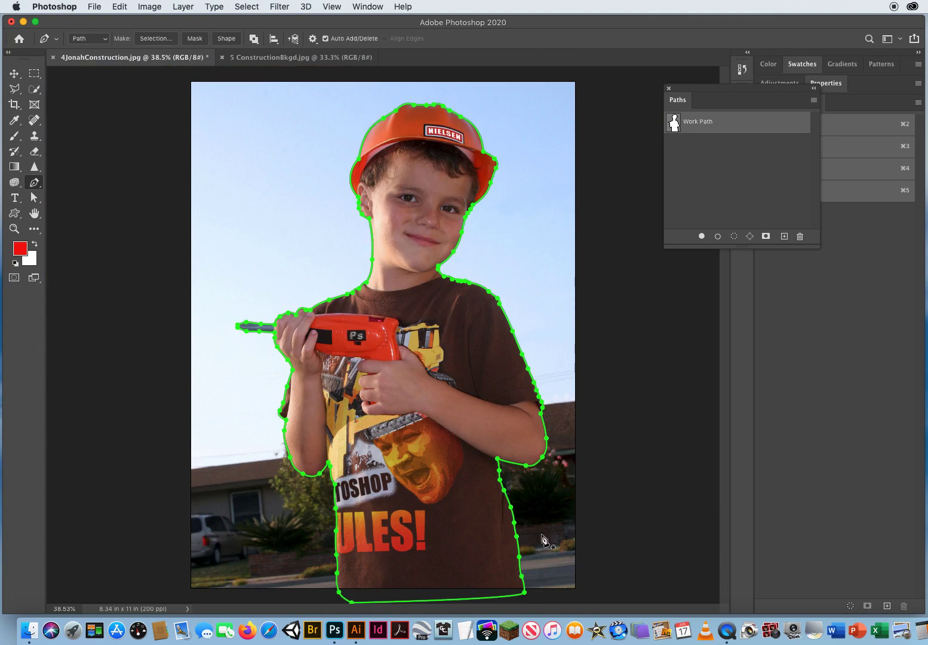
Save the work path with the name Kid
{"action": "double_click", "coordinate": [693, 124]}
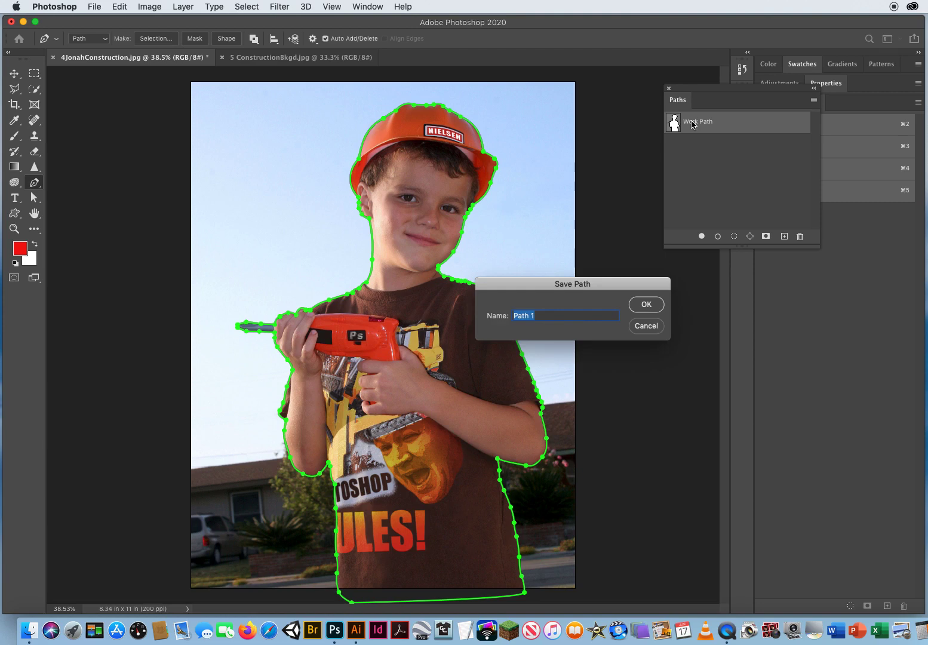
{"action": "type", "text": "Kid"}
{"action": "key", "text": "Return"}
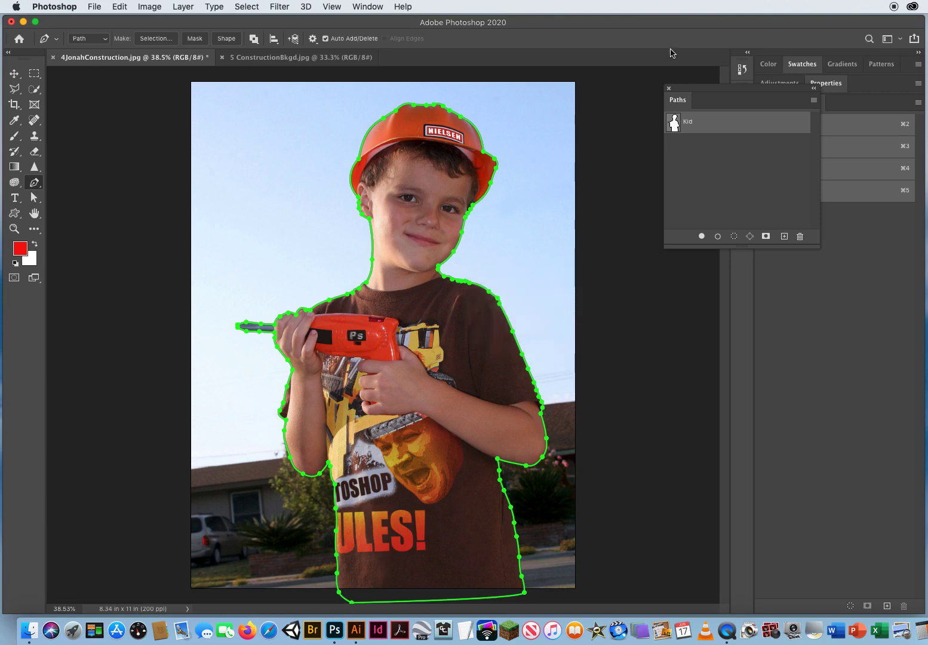
Make a selection from the Kid path with a 0 pixel feather radius
{"action": "left_click_drag", "start_coordinate": [694, 91], "coordinate": [576, 103]}
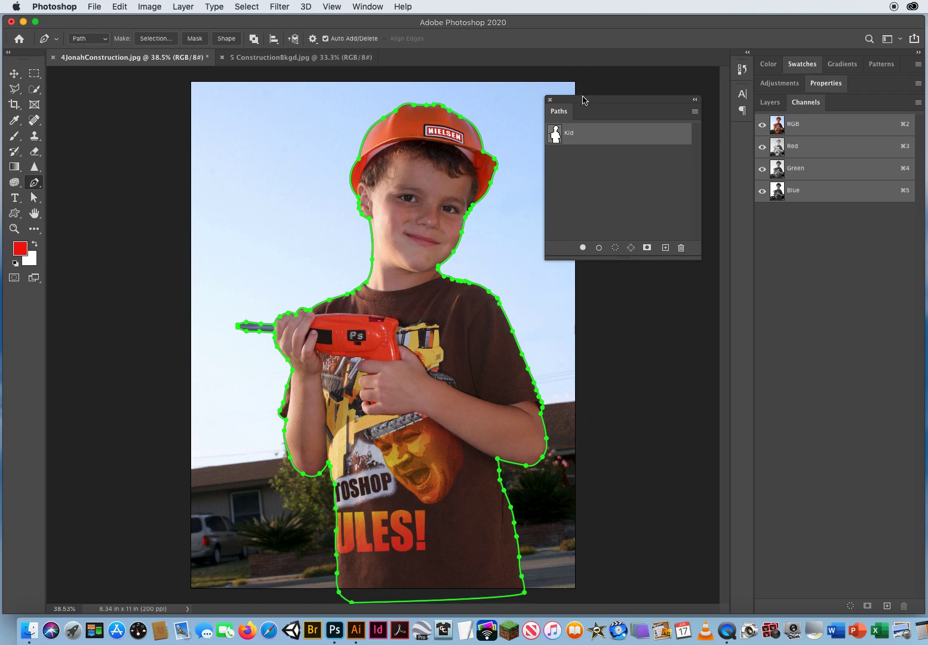
{"action": "left_click_drag", "start_coordinate": [584, 100], "coordinate": [534, 88]}
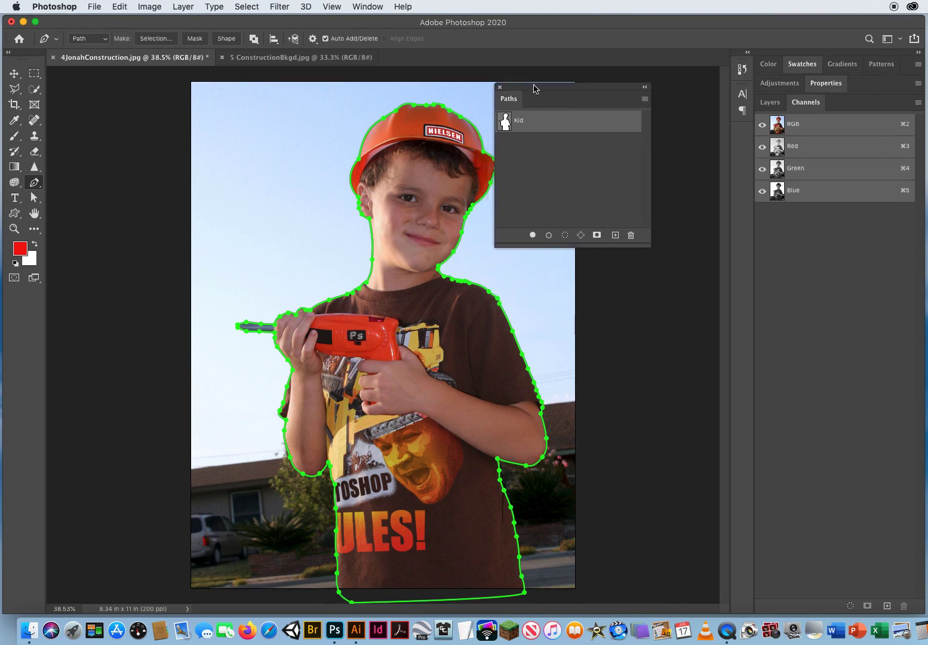
{"action": "left_click", "coordinate": [645, 100]}
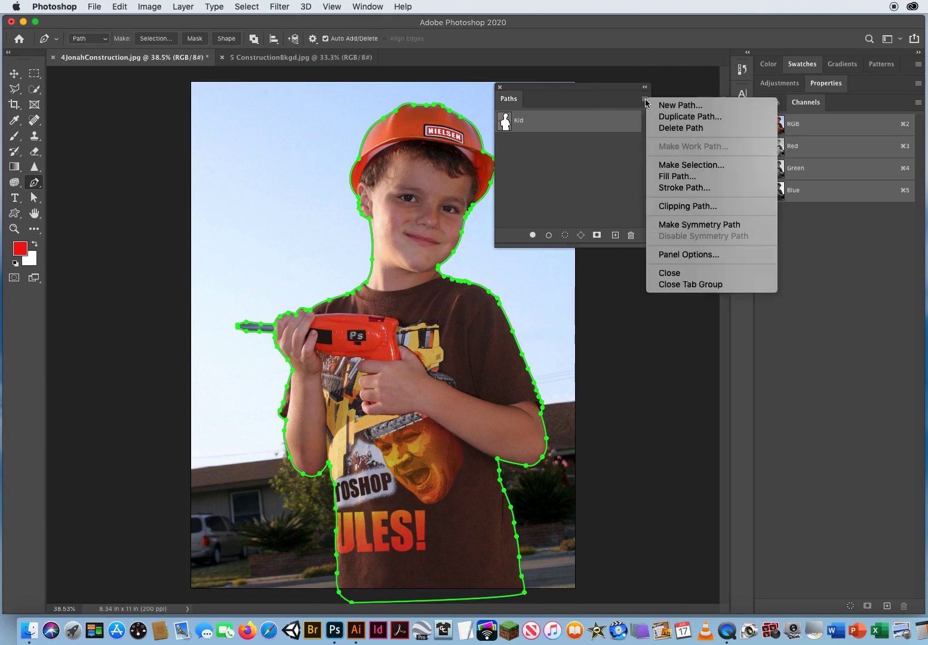
{"action": "left_click", "coordinate": [701, 169]}
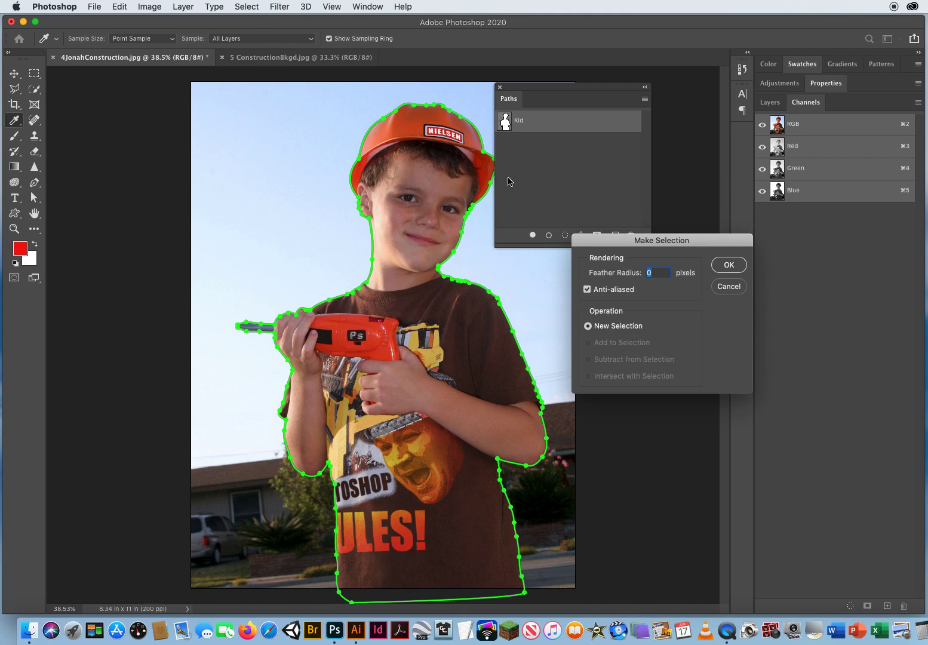
{"action": "left_click", "coordinate": [726, 269]}
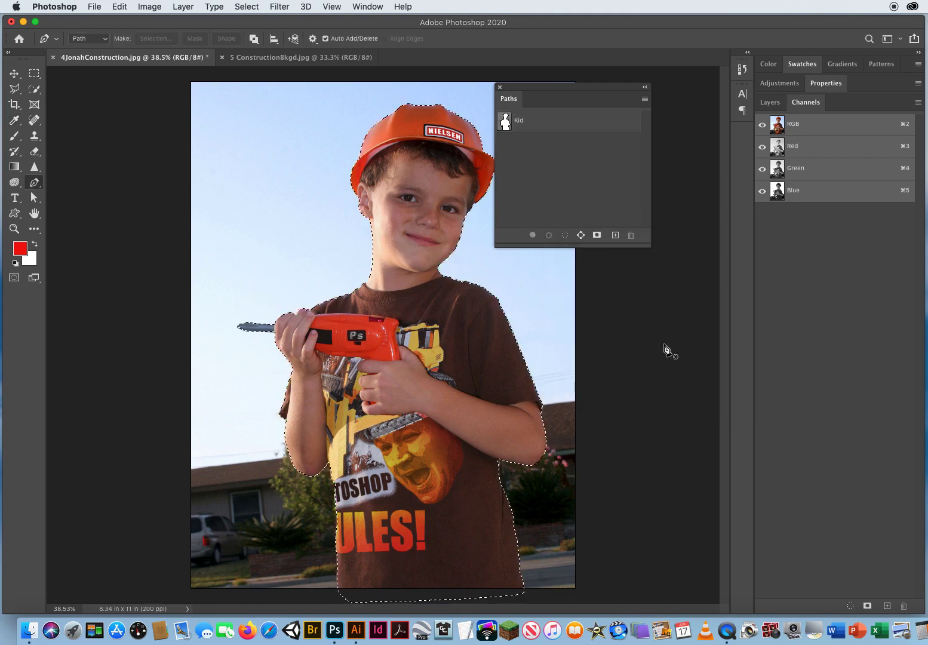
Drag the selected boy from the Jonah photo into the ConstructionBkgd document
{"action": "key", "text": "p"}
{"action": "left_click_drag", "start_coordinate": [524, 87], "coordinate": [651, 90]}
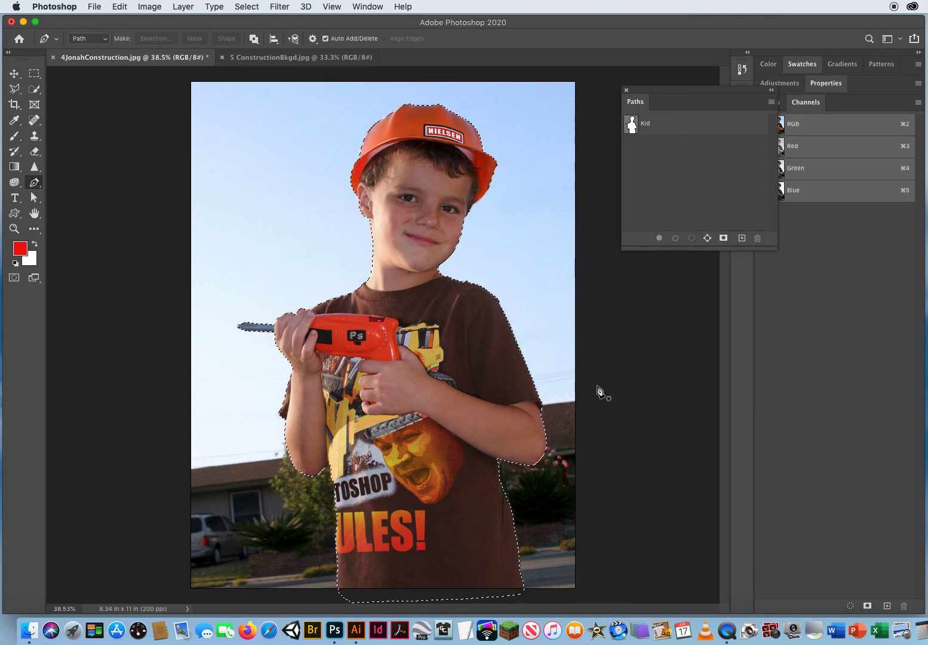
{"action": "left_click", "coordinate": [13, 76]}
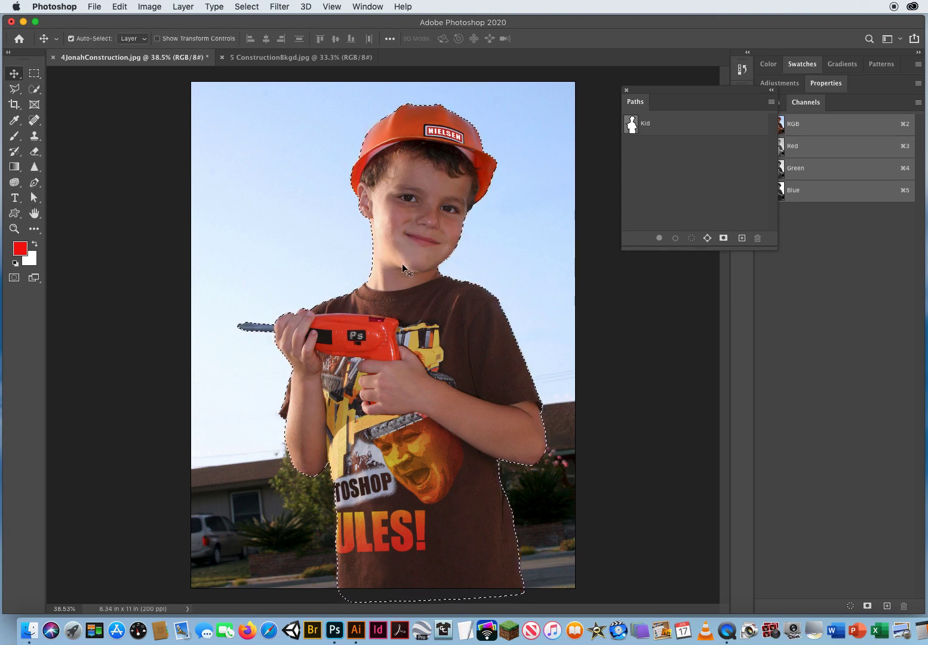
{"action": "left_click_drag", "start_coordinate": [406, 248], "coordinate": [246, 58]}
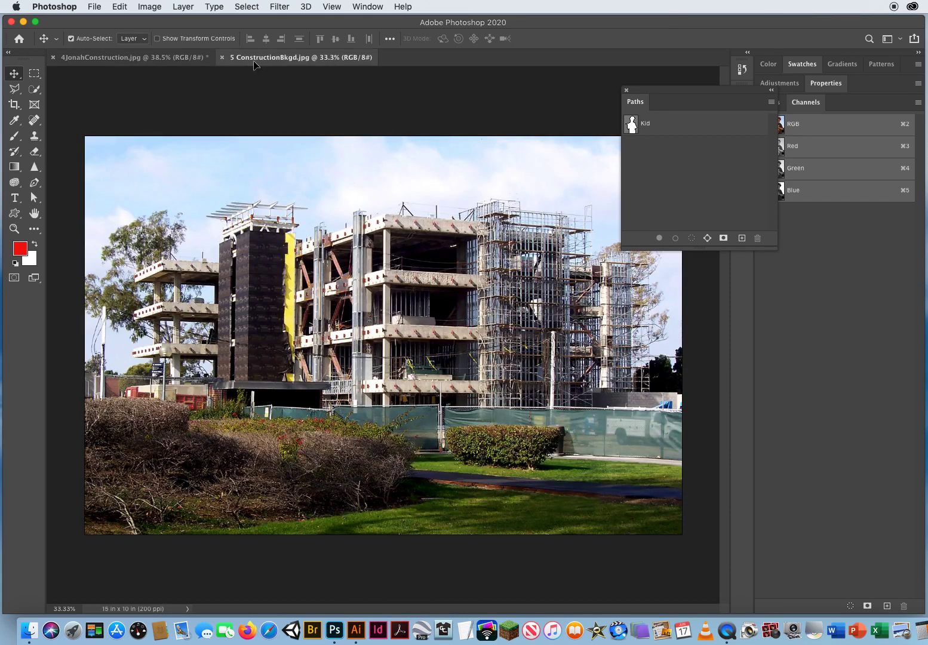
{"action": "left_click_drag", "start_coordinate": [445, 313], "coordinate": [472, 265]}
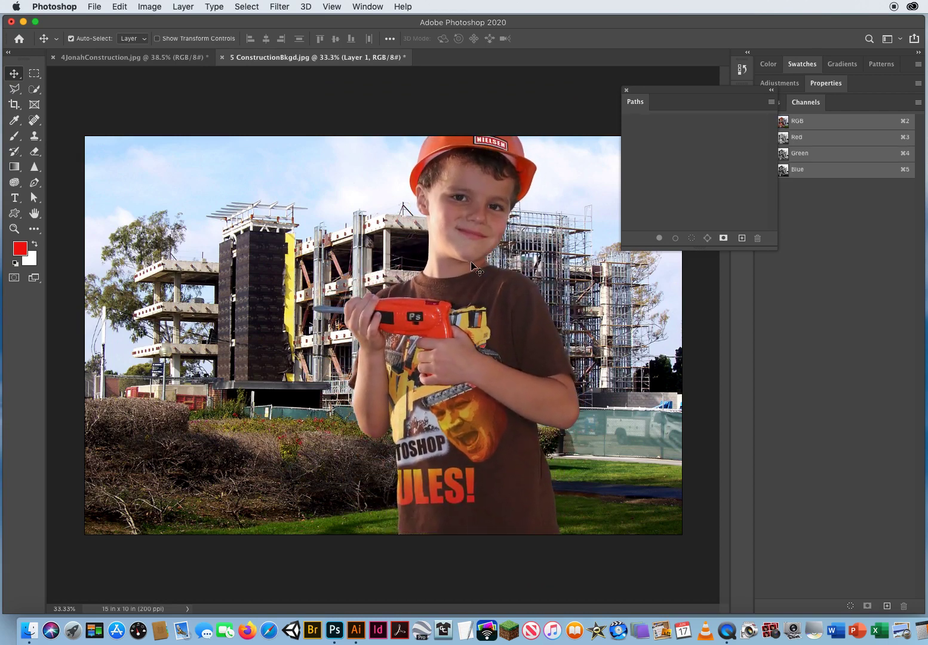
Scale the boy to about 90% with Free Transform and move him to the left side of the background
{"action": "left_click_drag", "start_coordinate": [473, 420], "coordinate": [473, 413]}
{"action": "key", "text": "super+t"}
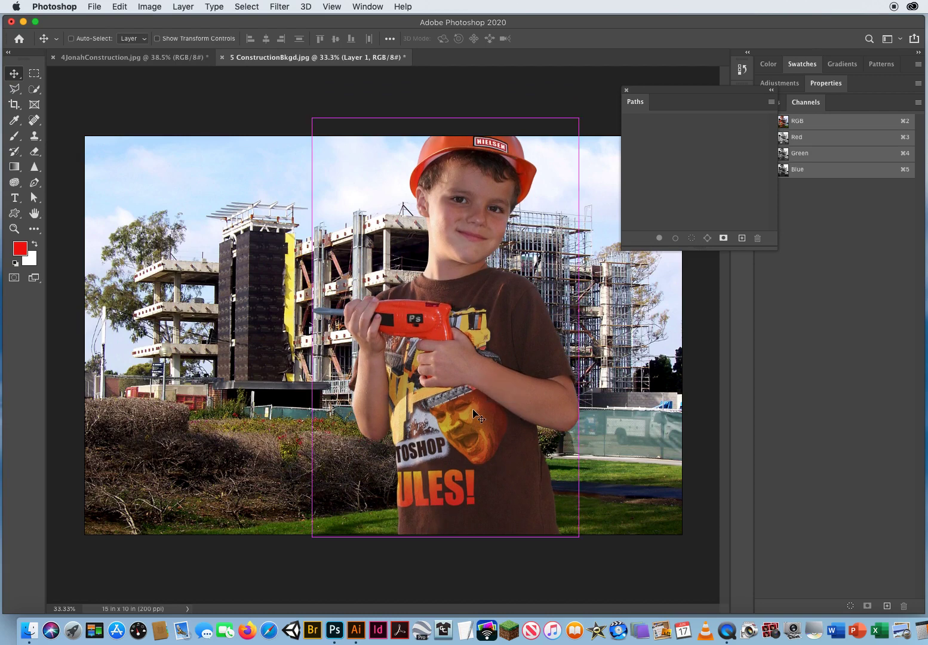
{"action": "left_click_drag", "start_coordinate": [579, 118], "coordinate": [553, 158]}
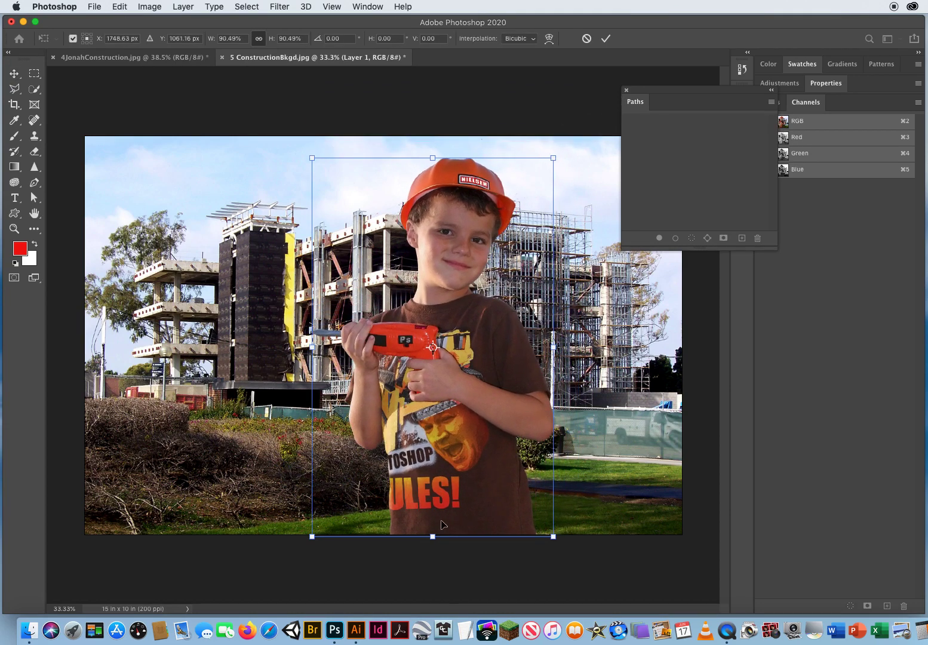
{"action": "key", "text": "Return"}
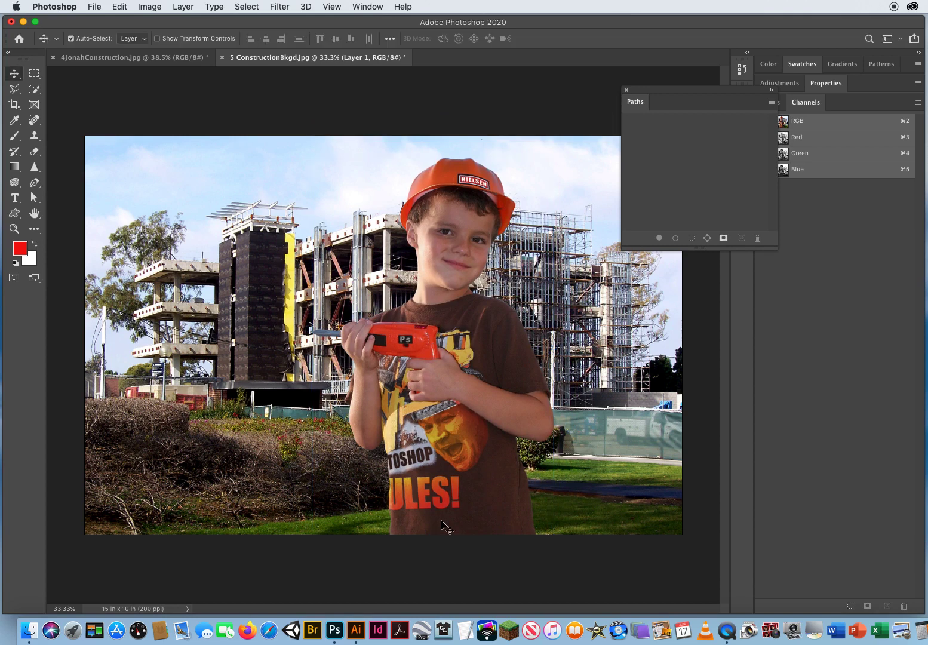
{"action": "left_click_drag", "start_coordinate": [462, 456], "coordinate": [244, 459]}
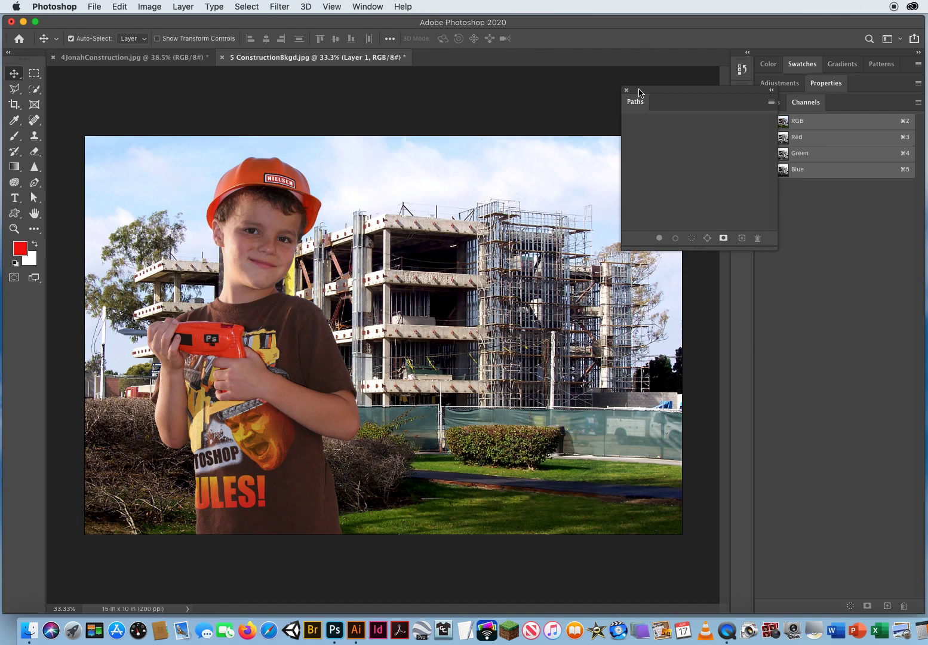
Open the Layers panel, arrange the panels, and select the Background layer
{"action": "left_click_drag", "start_coordinate": [639, 92], "coordinate": [575, 96]}
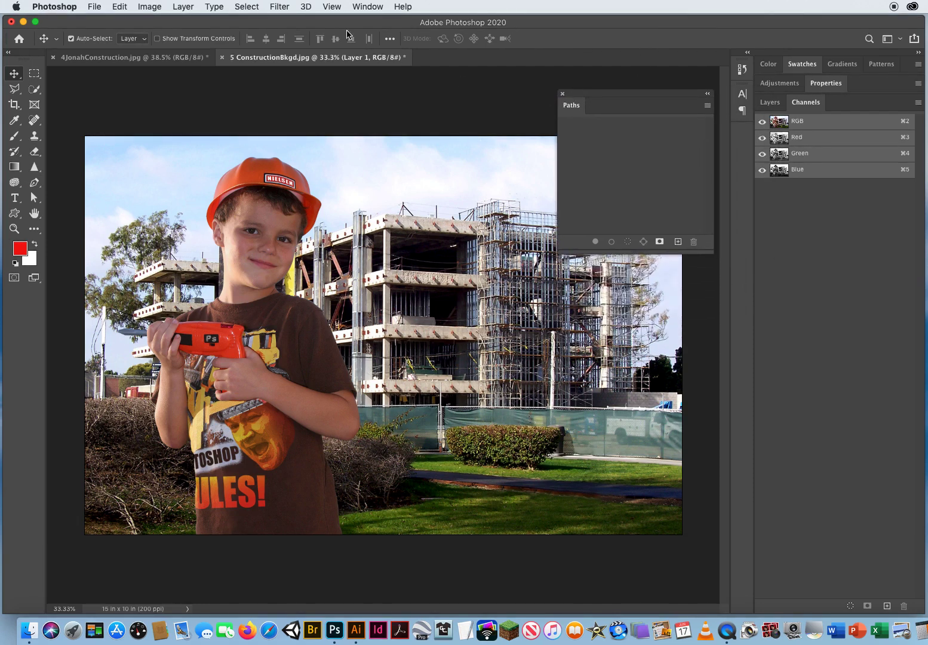
{"action": "left_click", "coordinate": [364, 6]}
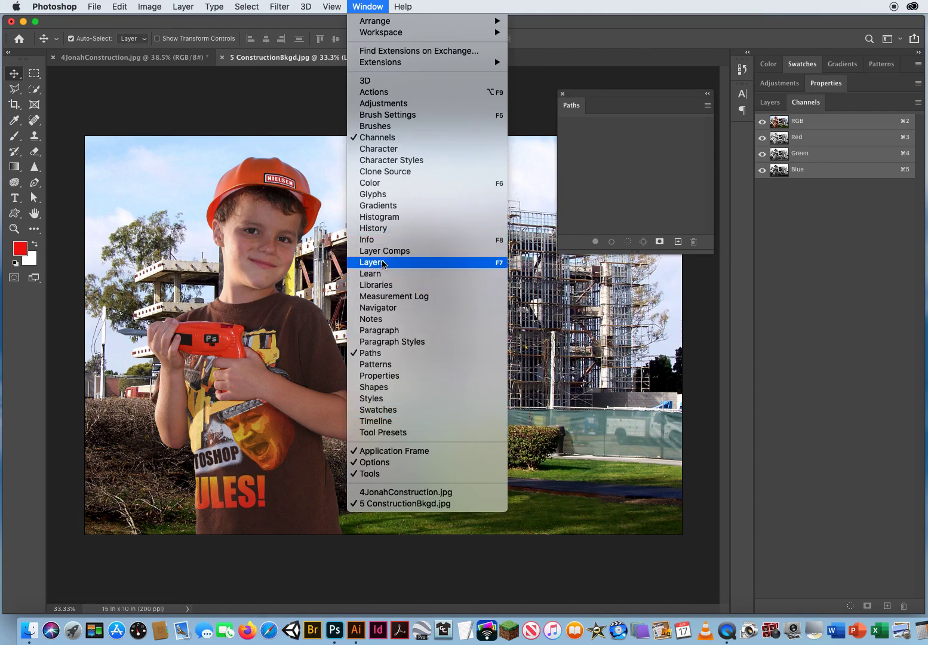
{"action": "left_click", "coordinate": [442, 264]}
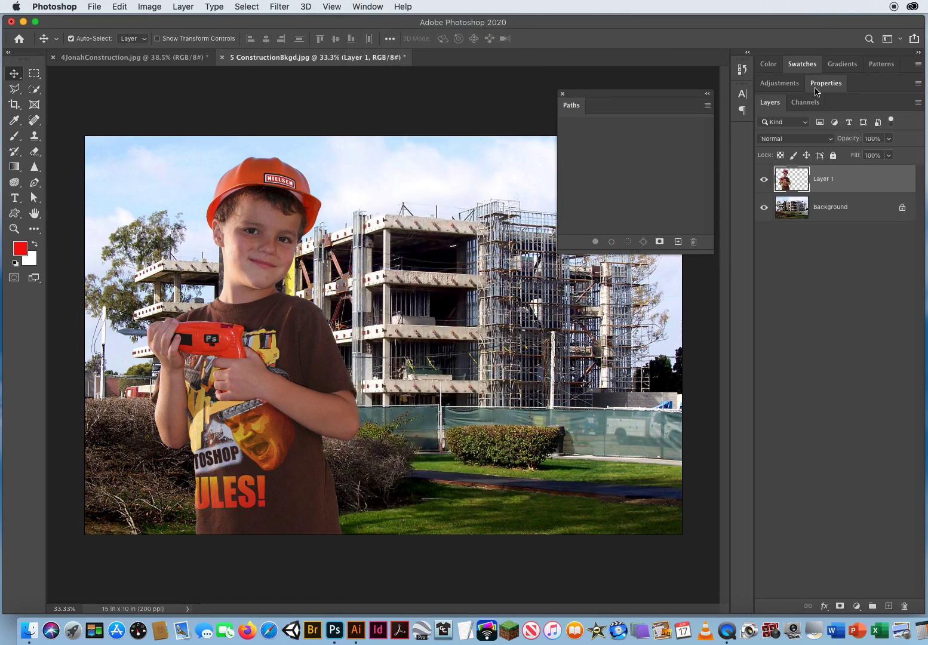
{"action": "left_click_drag", "start_coordinate": [773, 105], "coordinate": [453, 71]}
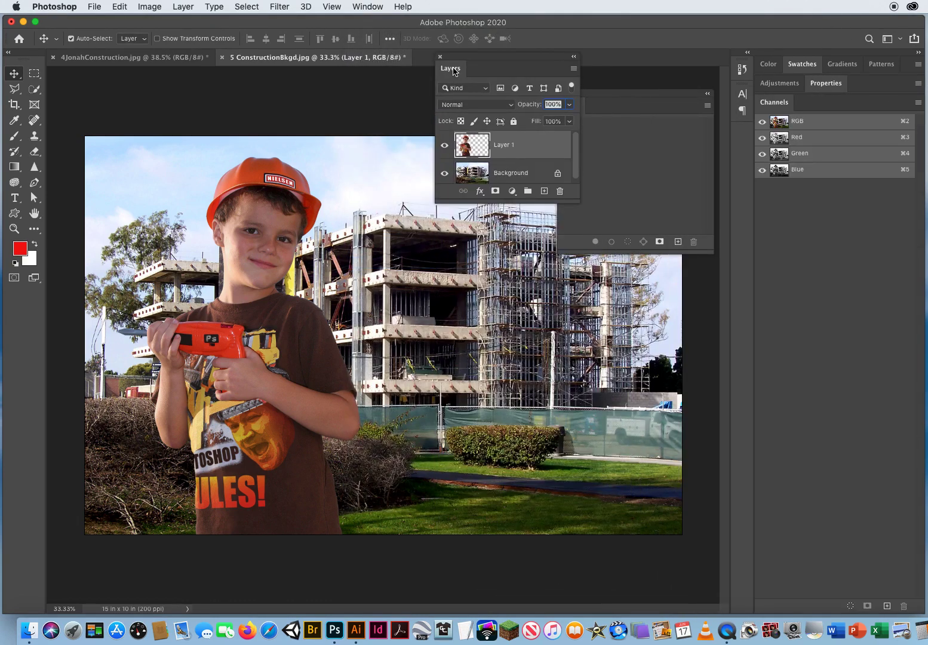
{"action": "left_click_drag", "start_coordinate": [539, 202], "coordinate": [537, 305]}
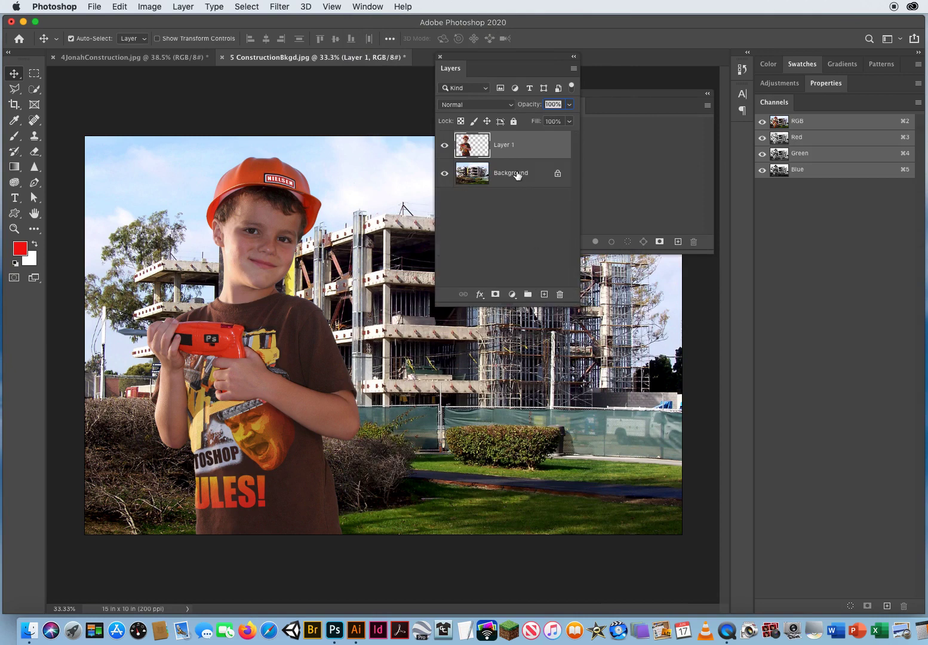
{"action": "left_click", "coordinate": [517, 175]}
{"action": "left_click_drag", "start_coordinate": [487, 62], "coordinate": [645, 182]}
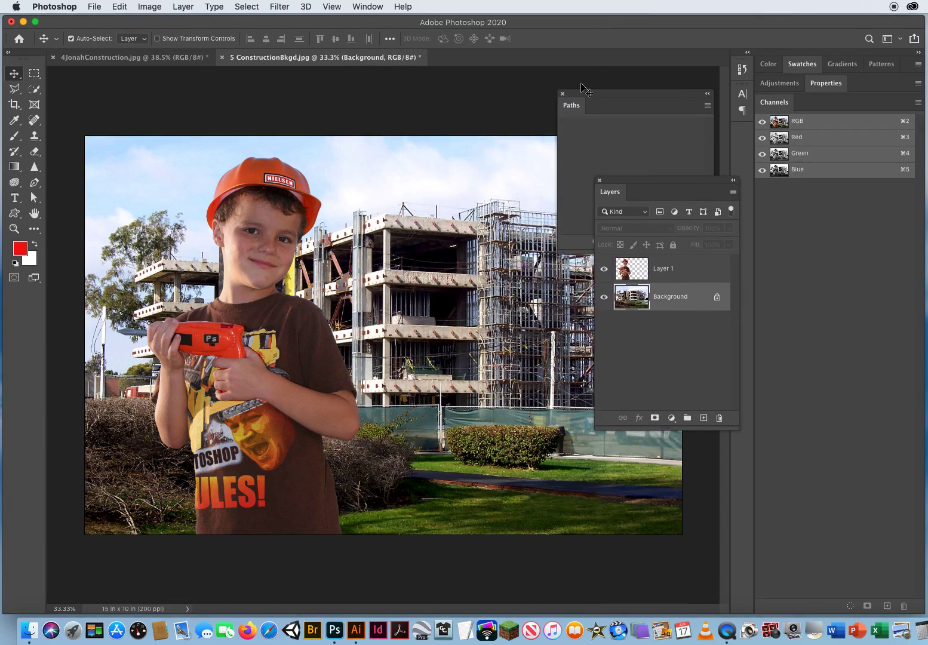
{"action": "left_click_drag", "start_coordinate": [582, 88], "coordinate": [803, 108]}
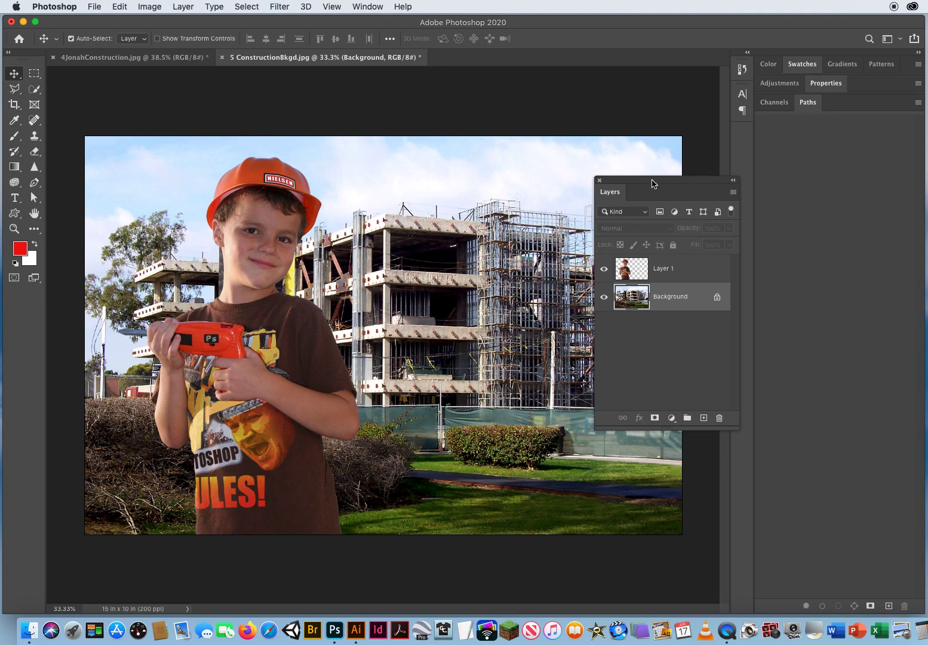
{"action": "left_click_drag", "start_coordinate": [635, 191], "coordinate": [676, 117]}
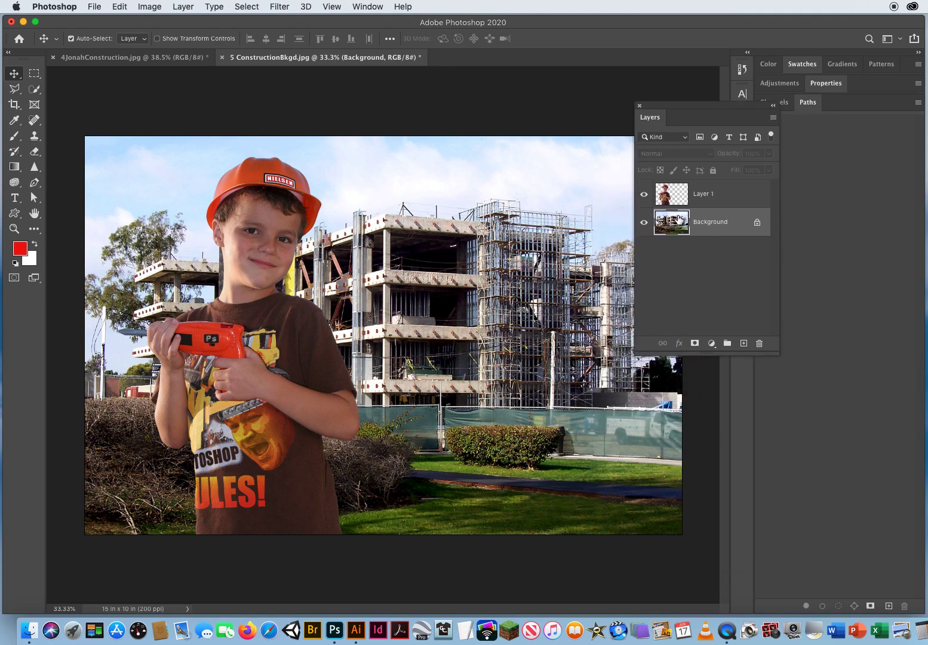
Apply a Gaussian Blur with an 8.9 pixel radius to the background
{"action": "left_click", "coordinate": [279, 7]}
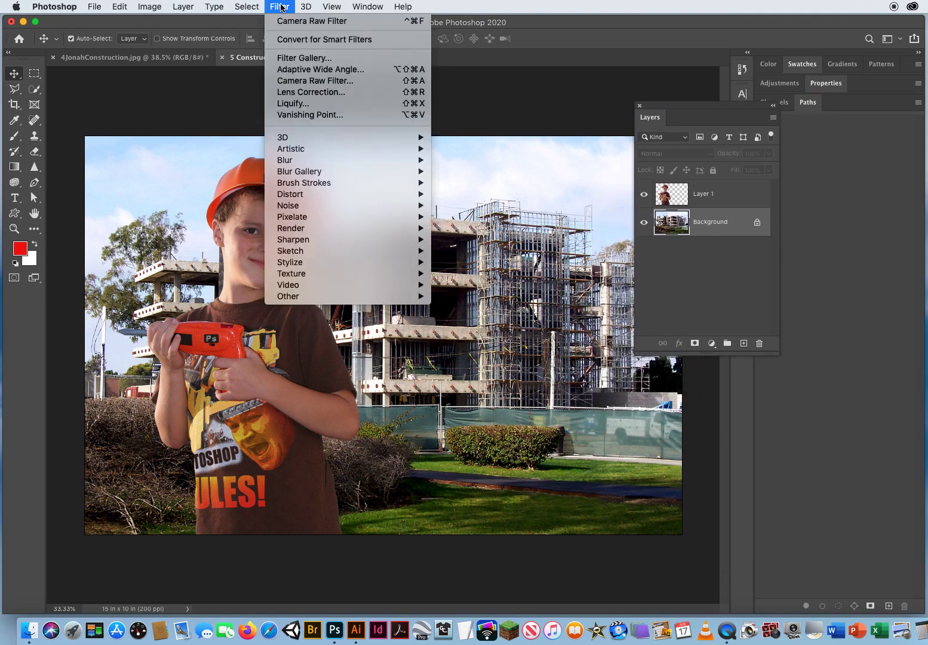
{"action": "mouse_move", "coordinate": [293, 162]}
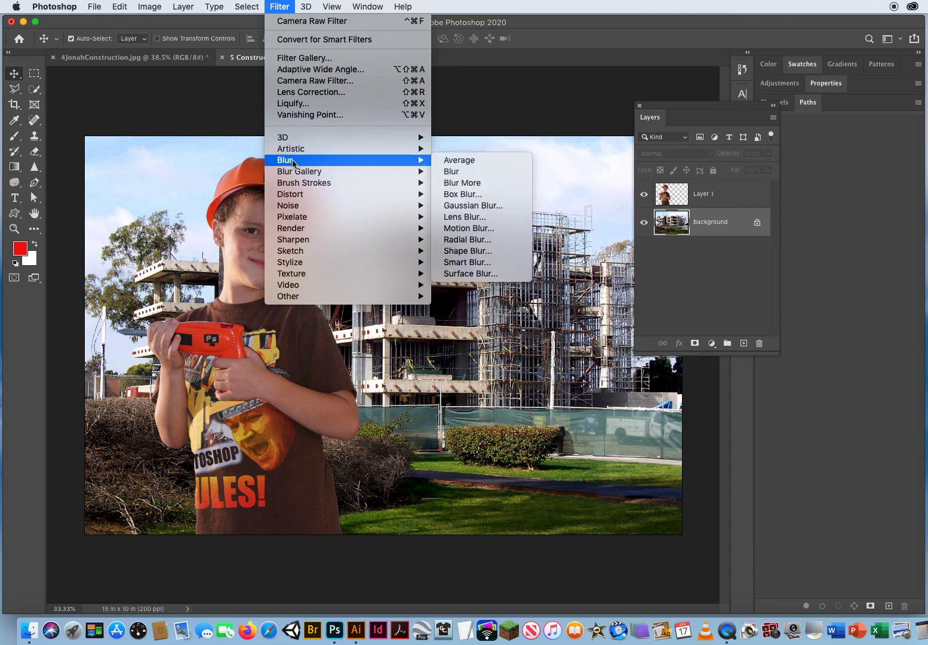
{"action": "left_click", "coordinate": [475, 206]}
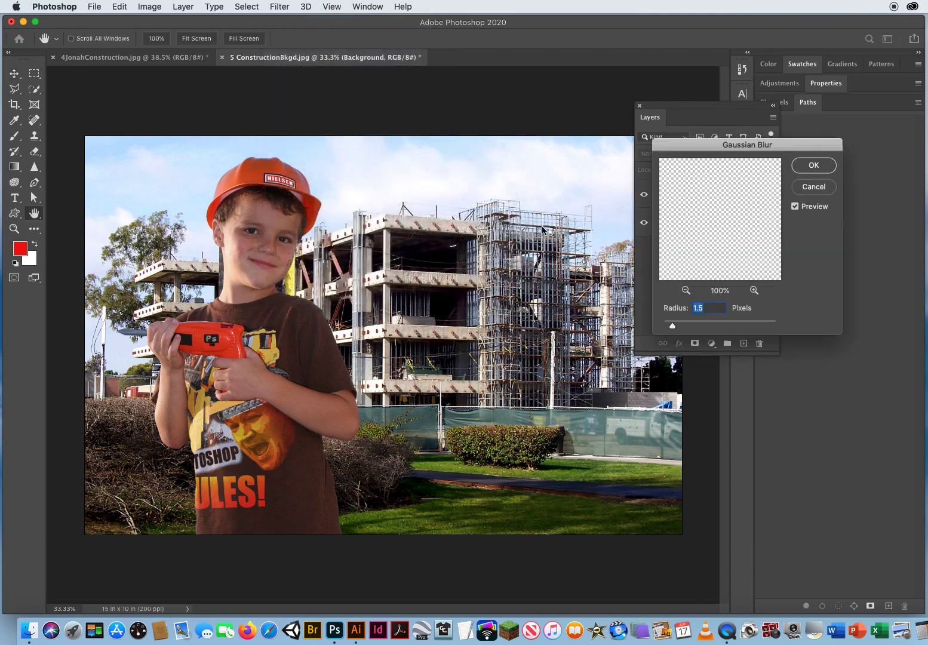
{"action": "left_click_drag", "start_coordinate": [673, 329], "coordinate": [706, 328]}
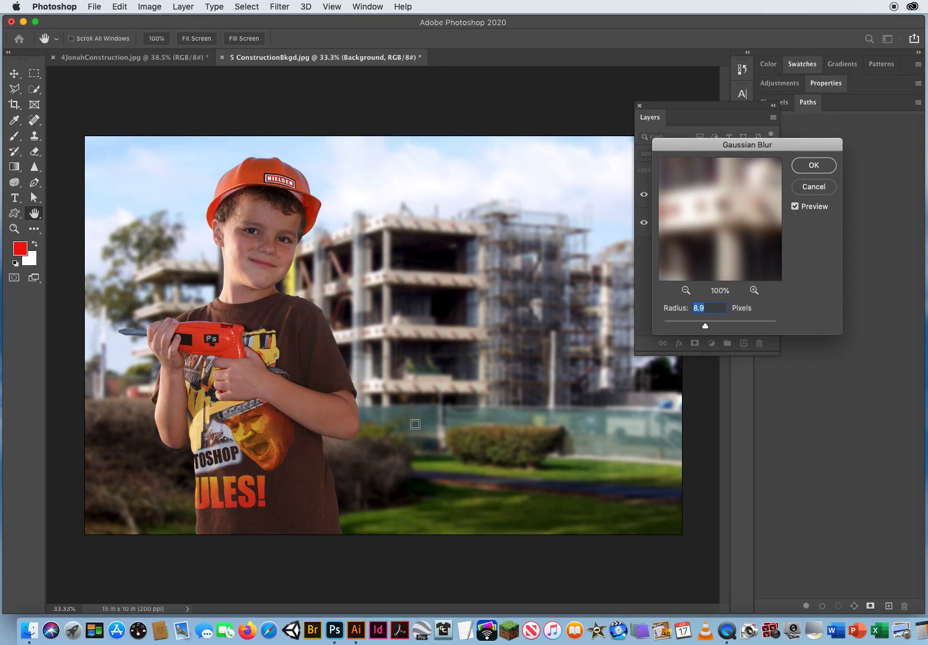
{"action": "left_click", "coordinate": [814, 166]}
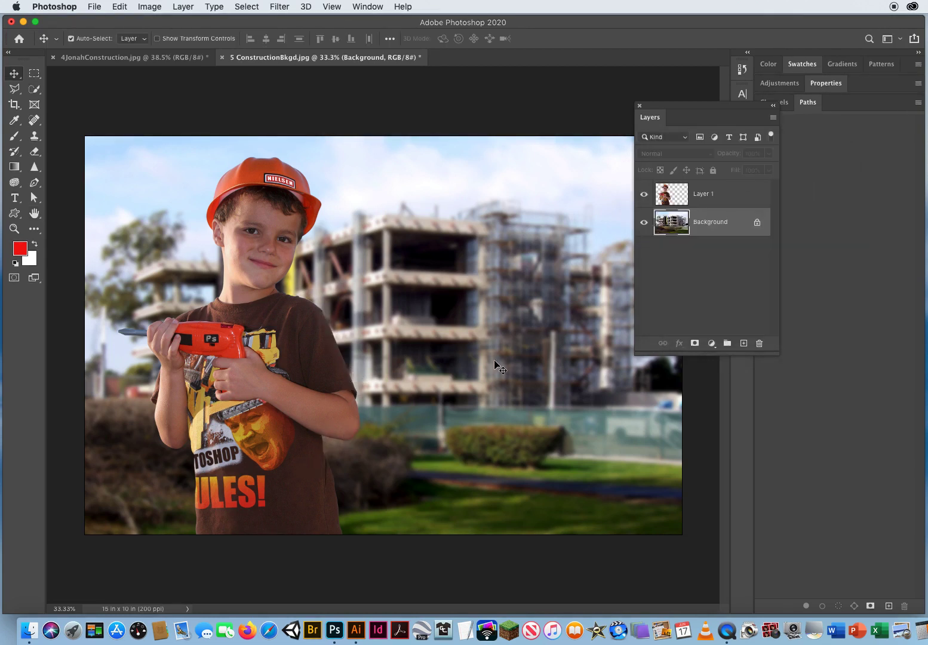
Zoom in and inspect the boy's cutout edges against the blurred background, then zoom back out
{"action": "left_click", "coordinate": [14, 228]}
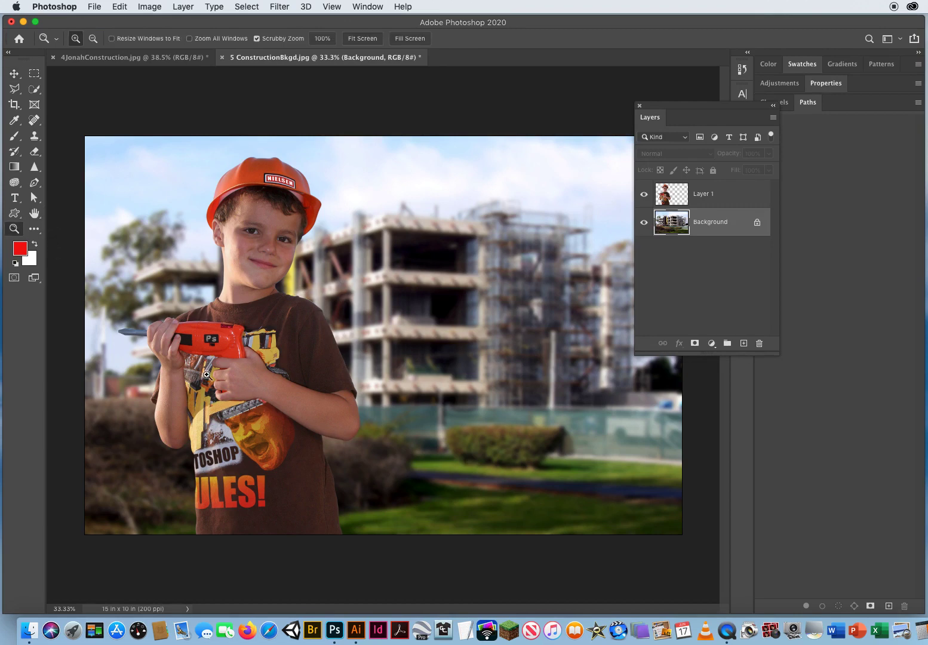
{"action": "left_click_drag", "start_coordinate": [207, 374], "coordinate": [322, 446]}
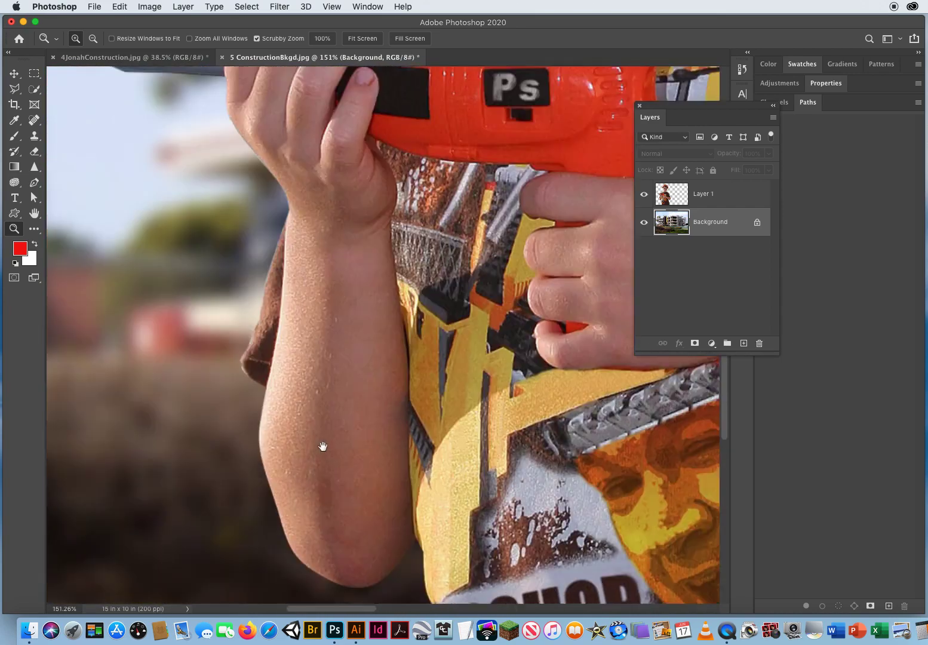
{"action": "left_click_drag", "start_coordinate": [222, 165], "coordinate": [149, 474]}
{"action": "left_click_drag", "start_coordinate": [375, 230], "coordinate": [286, 440]}
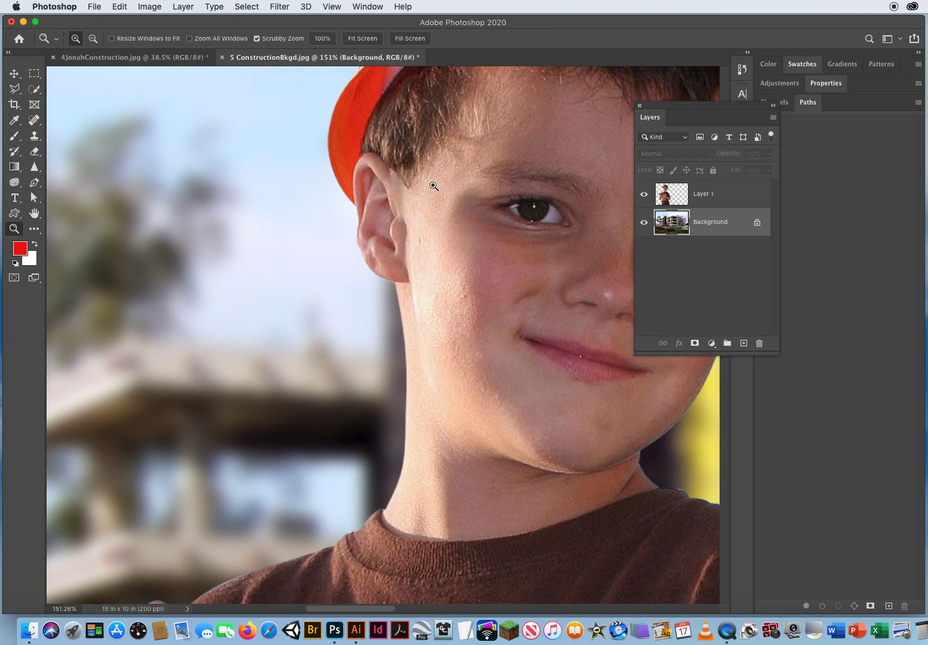
{"action": "left_click_drag", "start_coordinate": [434, 186], "coordinate": [245, 395]}
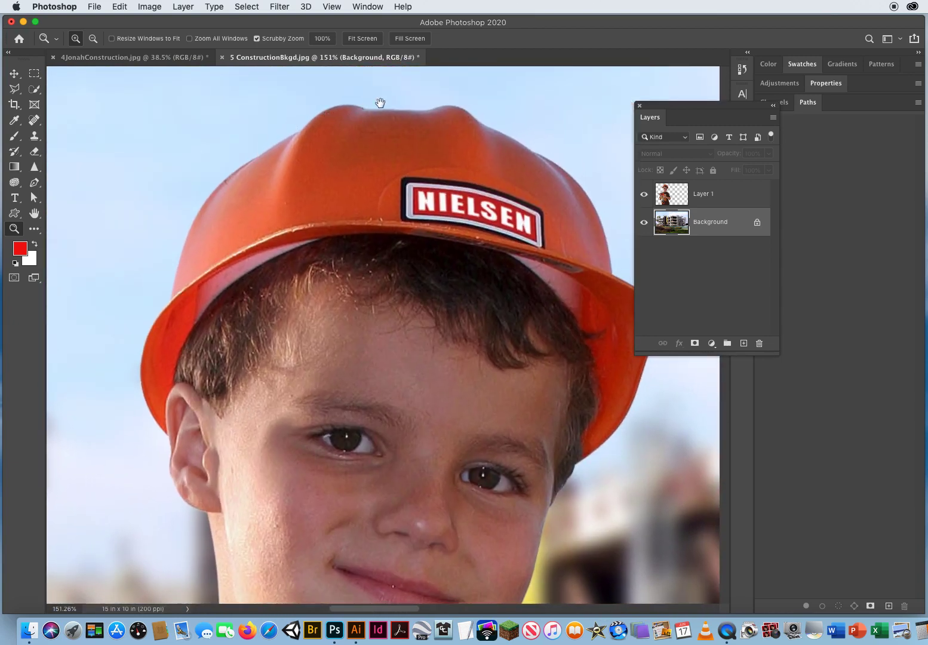
{"action": "left_click_drag", "start_coordinate": [490, 529], "coordinate": [298, 205]}
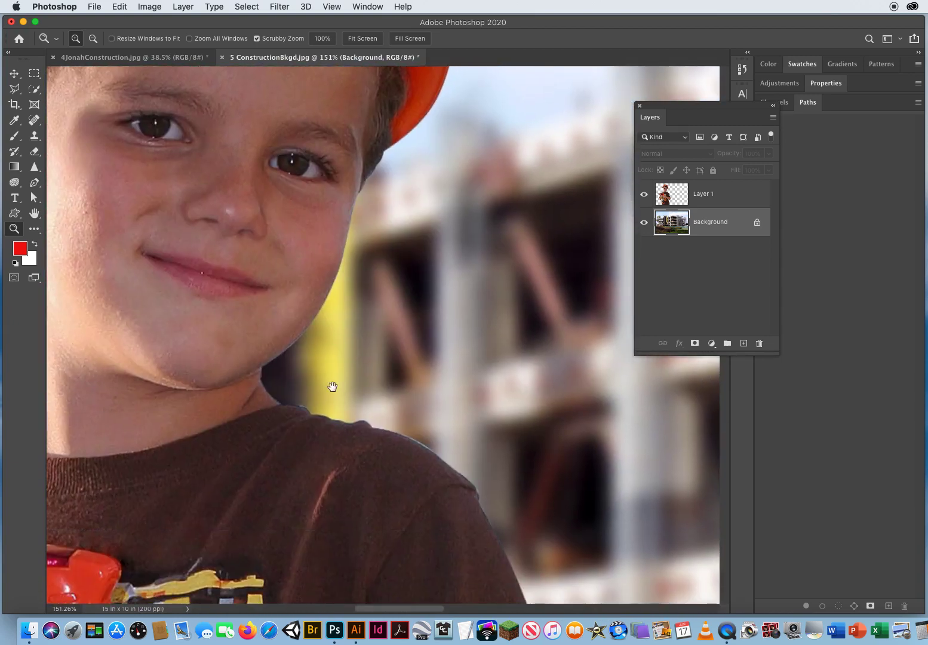
{"action": "left_click_drag", "start_coordinate": [472, 509], "coordinate": [341, 493]}
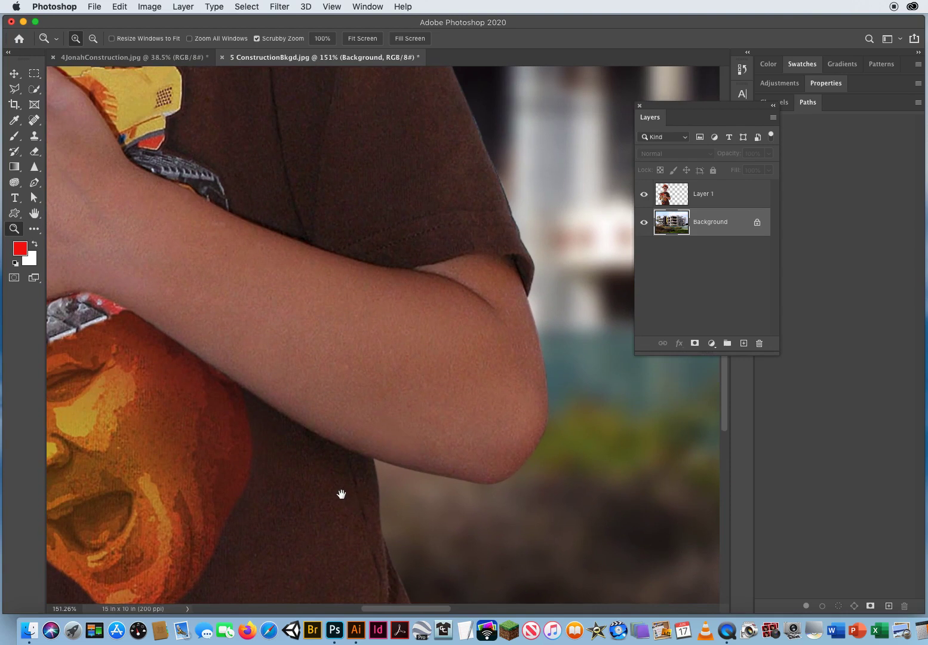
{"action": "left_click_drag", "start_coordinate": [277, 461], "coordinate": [340, 292]}
{"action": "left_click_drag", "start_coordinate": [344, 375], "coordinate": [276, 381]}
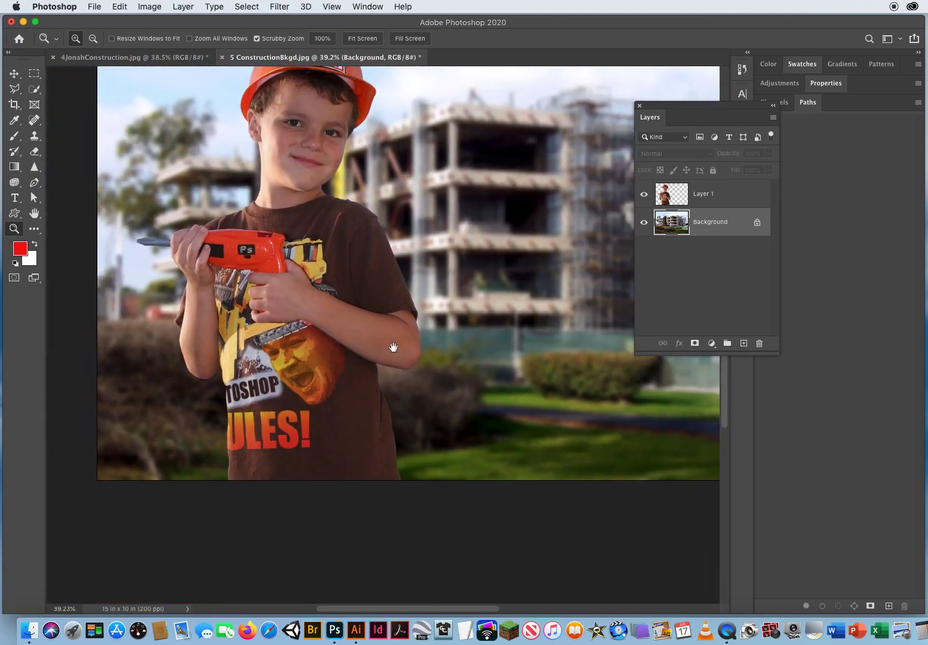
{"action": "left_click_drag", "start_coordinate": [394, 346], "coordinate": [370, 402]}
{"action": "left_click_drag", "start_coordinate": [406, 368], "coordinate": [402, 389]}
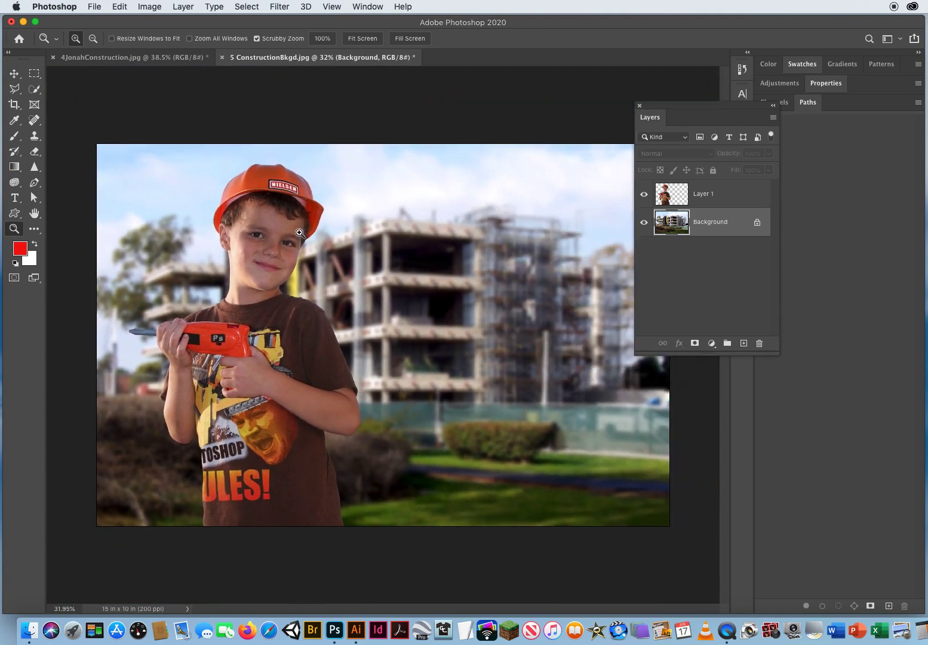
{"action": "left_click", "coordinate": [14, 73]}
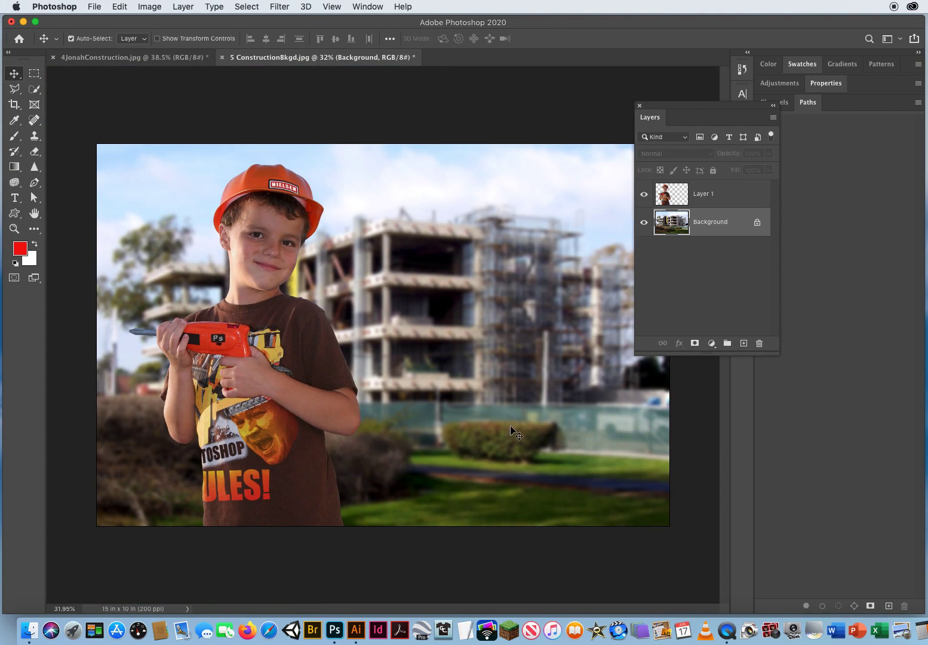
{"action": "left_click_drag", "start_coordinate": [663, 108], "coordinate": [572, 104]}
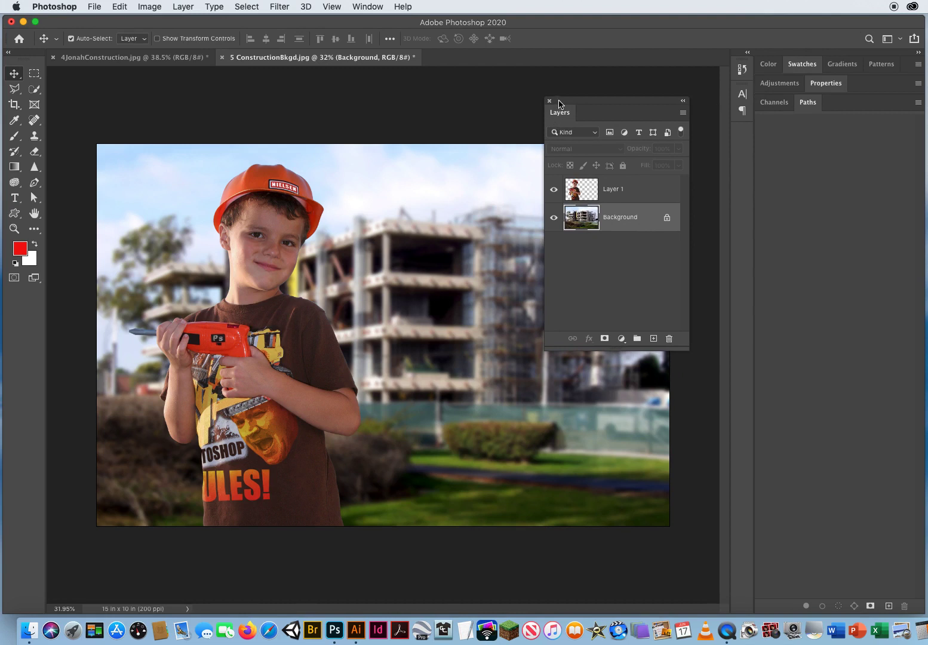
{"action": "left_click_drag", "start_coordinate": [559, 103], "coordinate": [587, 101]}
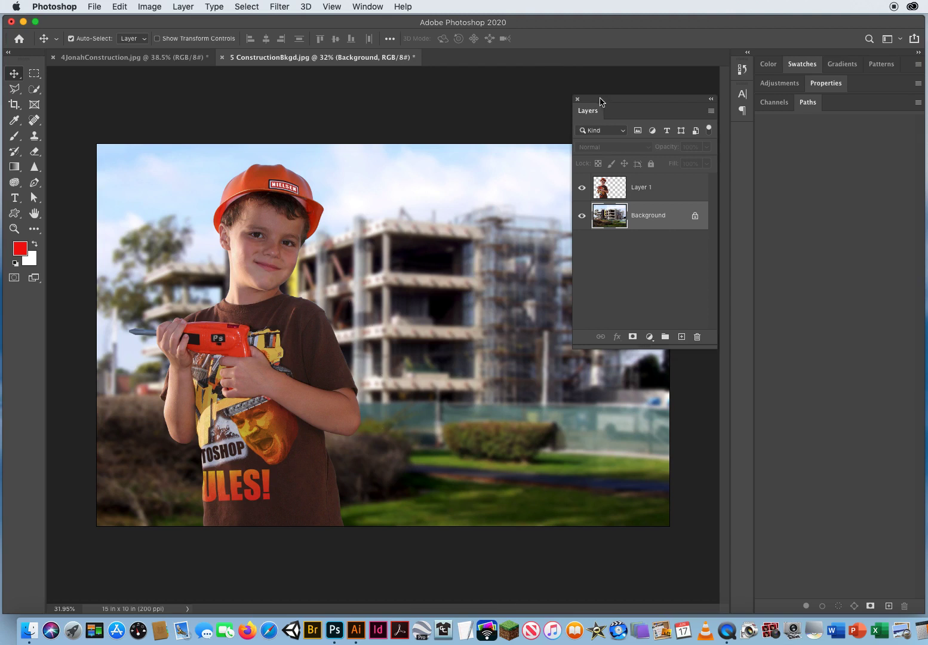
{"action": "left_click_drag", "start_coordinate": [600, 102], "coordinate": [572, 99]}
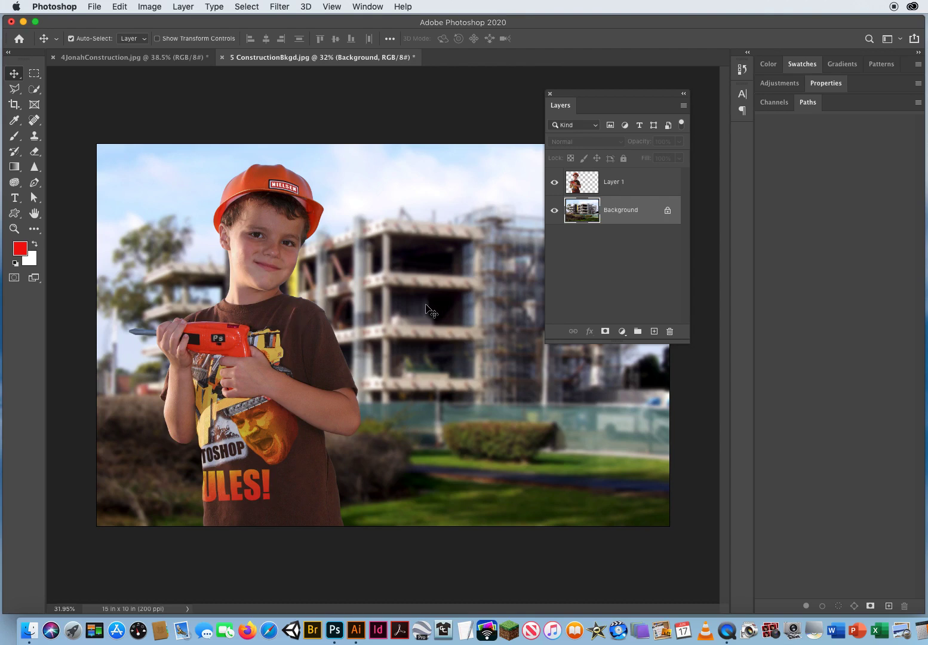
Close the 4JonahConstruction document
{"action": "left_click", "coordinate": [85, 58]}
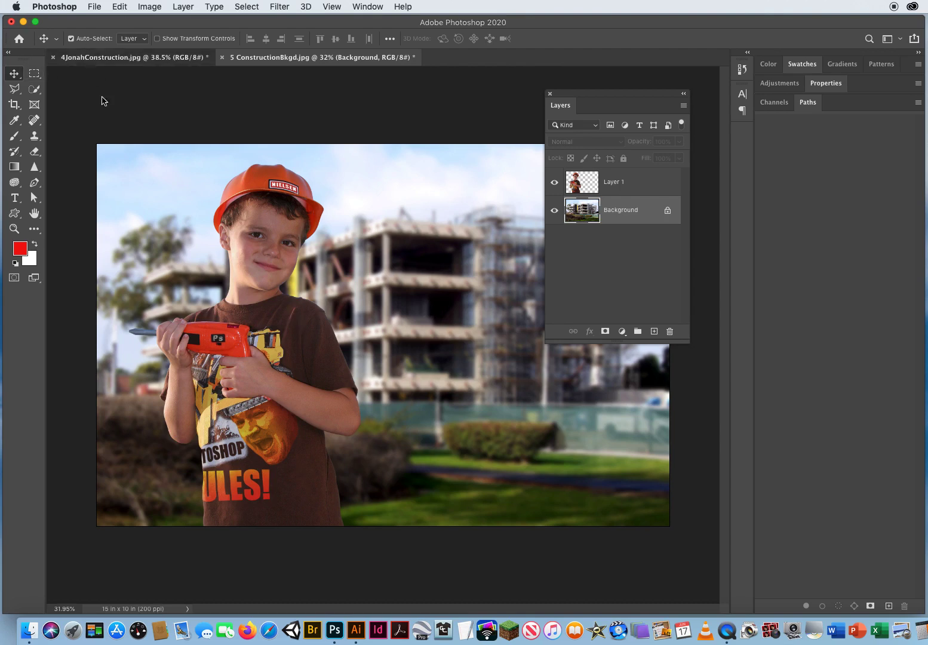
{"action": "left_click", "coordinate": [53, 58]}
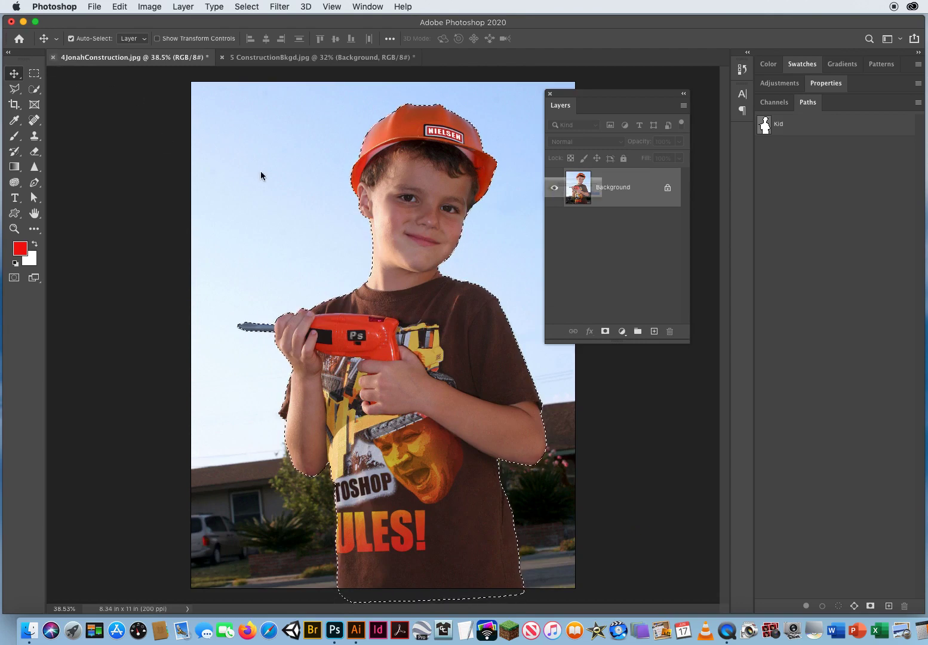
{"action": "left_click", "coordinate": [531, 215]}
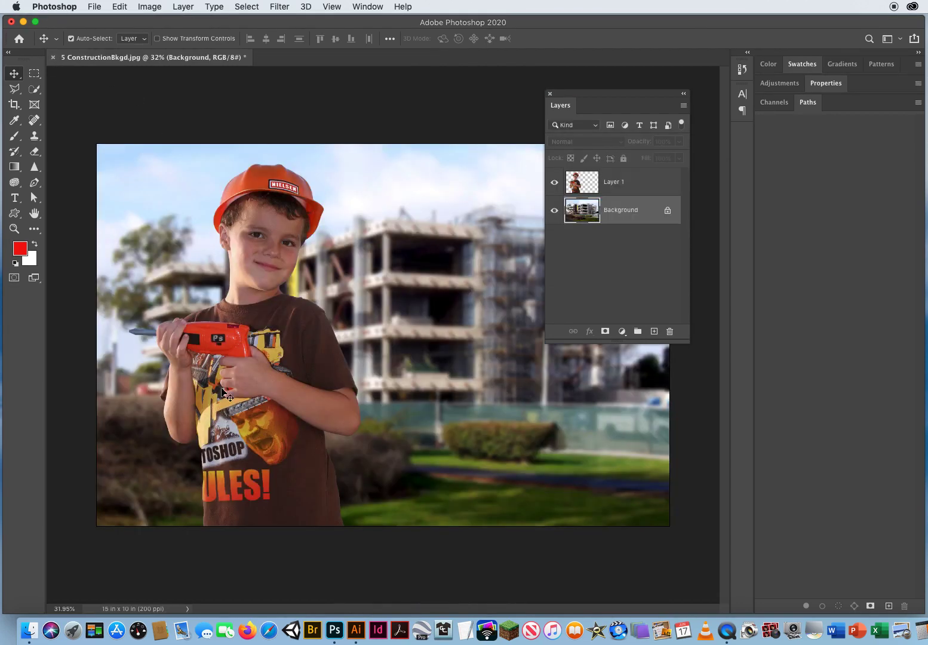